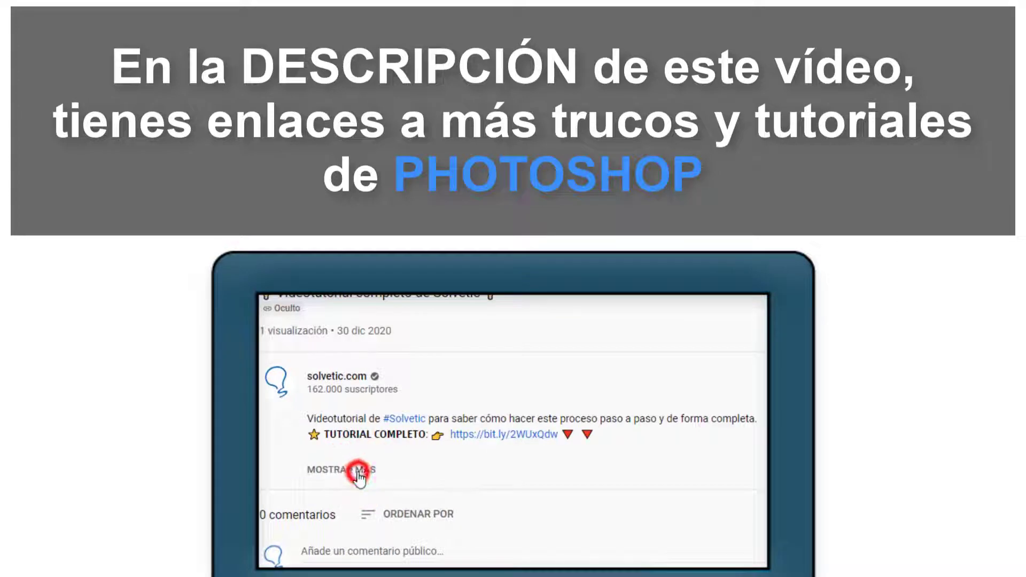
{"action": "left_click", "coordinate": [358, 473]}
{"action": "scroll", "coordinate": [359, 470], "scroll_direction": "down", "scroll_amount": 2}
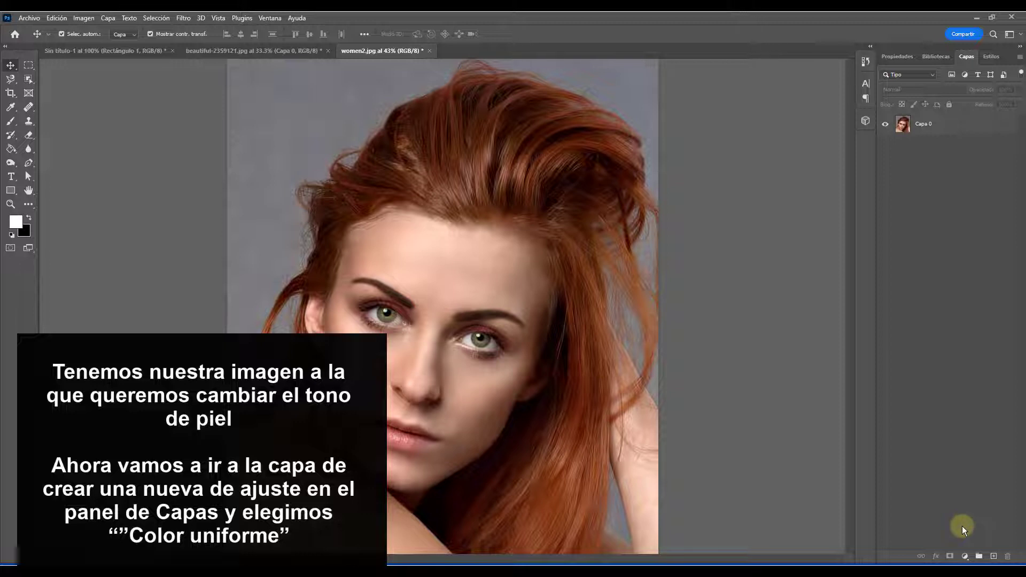
Step: Add a Color uniforme fill layer above the portrait layer, using a saturated orange with a hue of 20°
{"action": "left_click", "coordinate": [961, 120]}
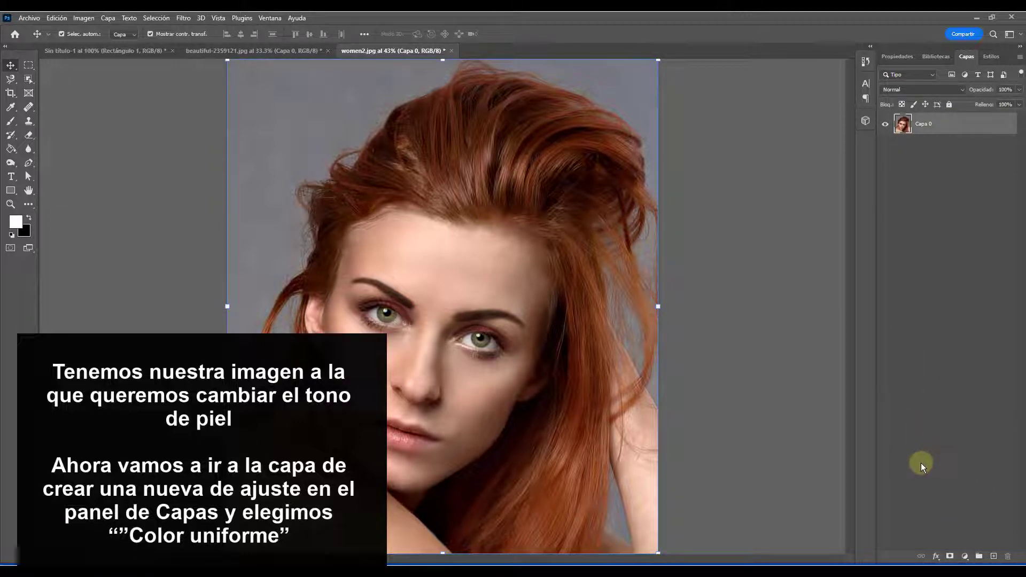
{"action": "left_click", "coordinate": [964, 556]}
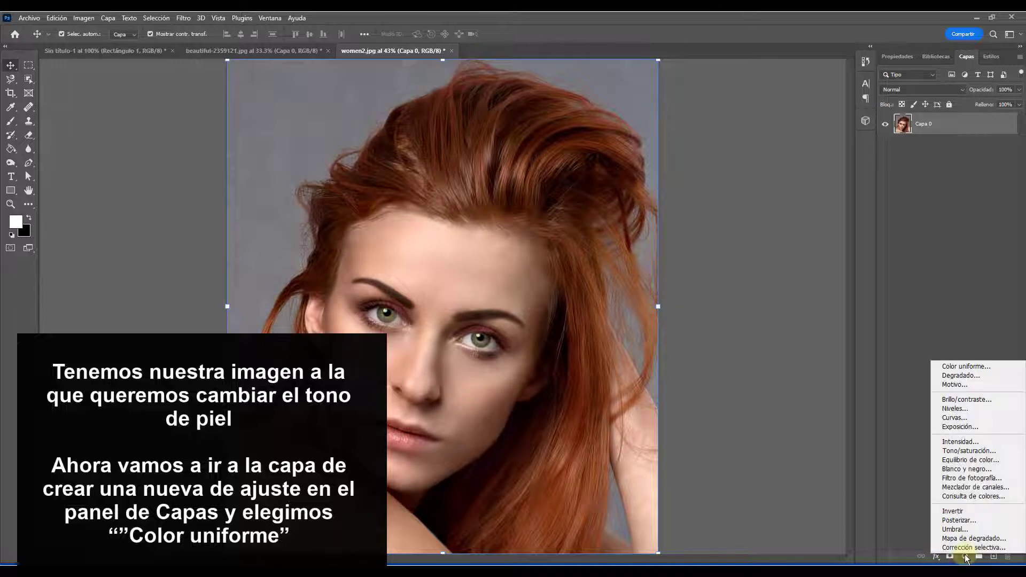
{"action": "left_click", "coordinate": [948, 367]}
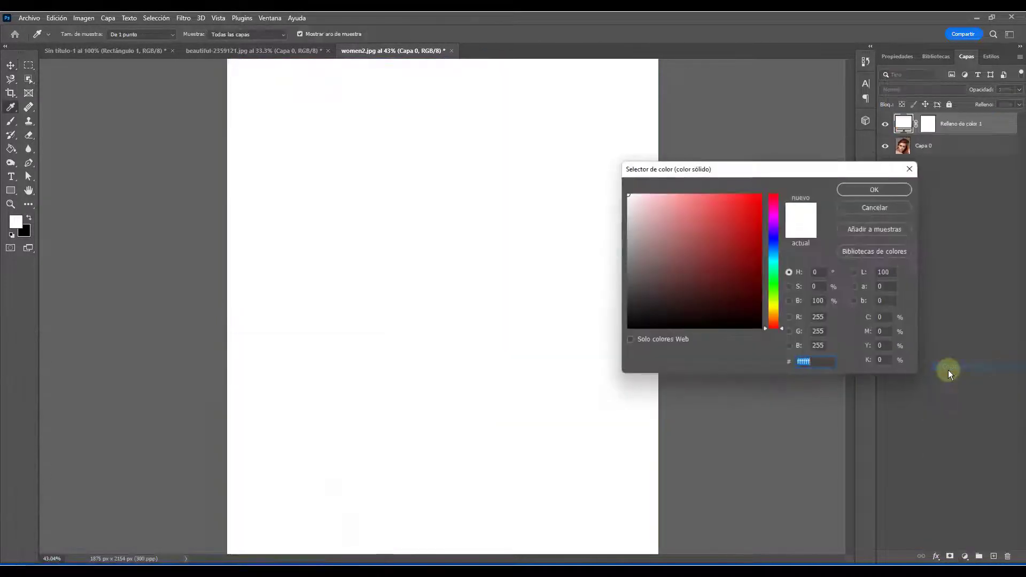
{"action": "left_click", "coordinate": [739, 226]}
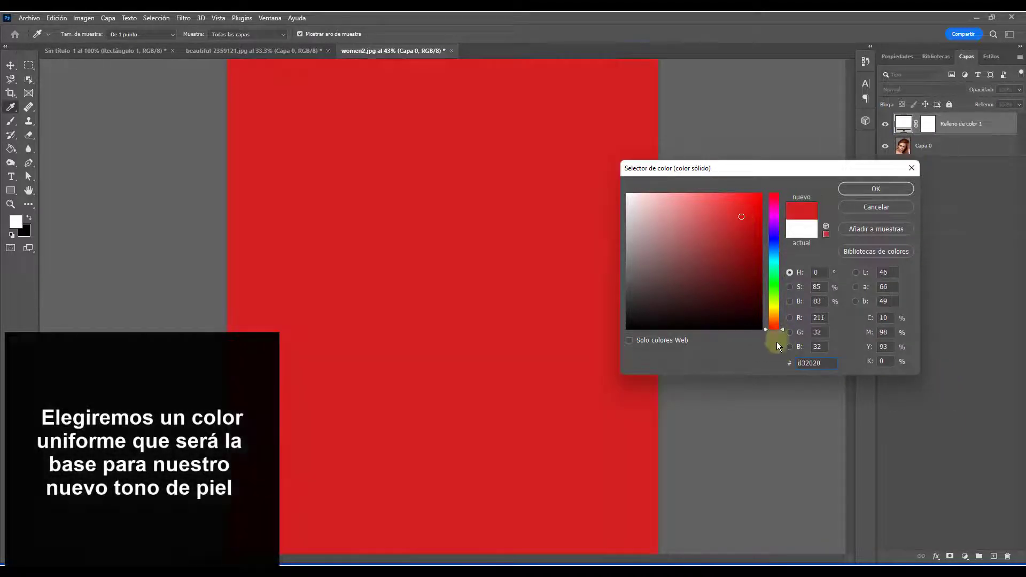
{"action": "left_click_drag", "start_coordinate": [774, 329], "coordinate": [776, 321]}
{"action": "left_click", "coordinate": [753, 216]}
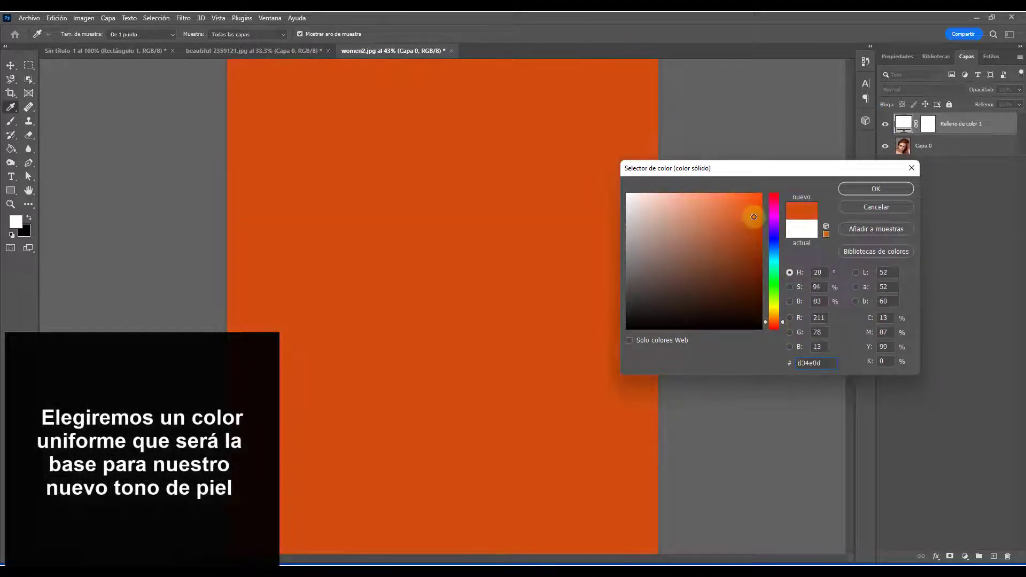
{"action": "left_click", "coordinate": [844, 191]}
{"action": "key", "text": "v"}
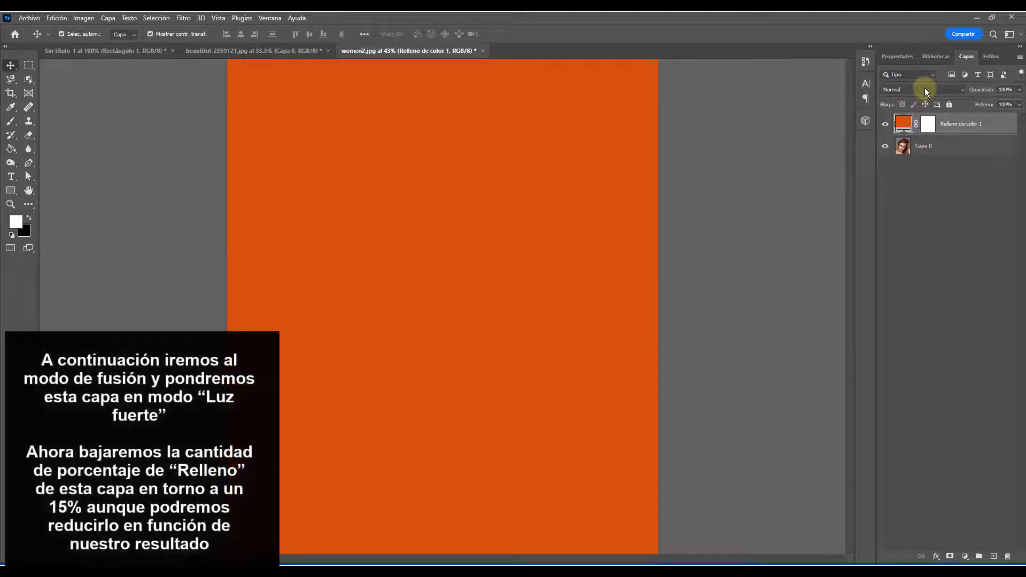
Step: Set the orange fill layer's blend mode to Luz fuerte and its Relleno to 15%
{"action": "left_click", "coordinate": [924, 88]}
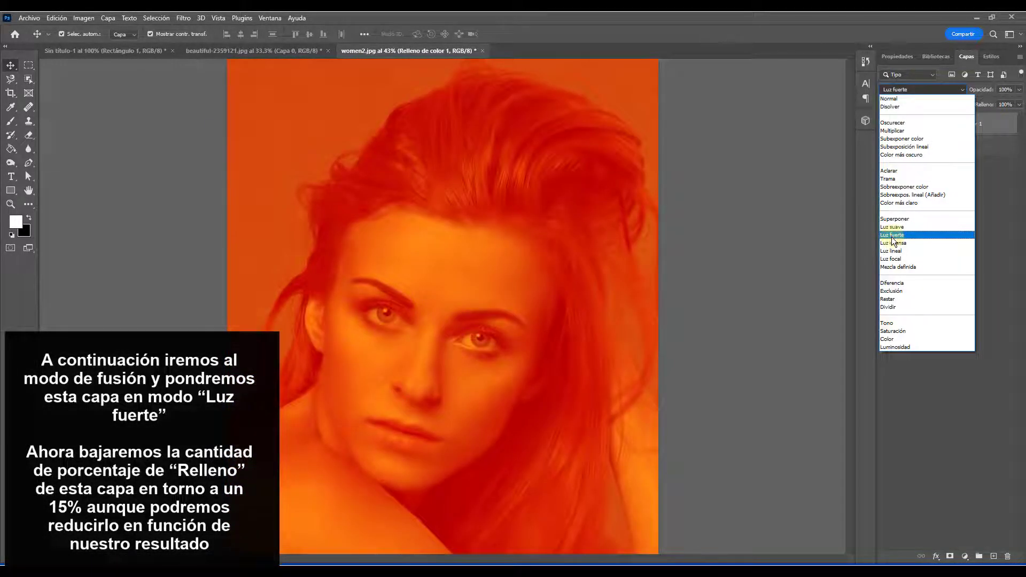
{"action": "left_click", "coordinate": [891, 236]}
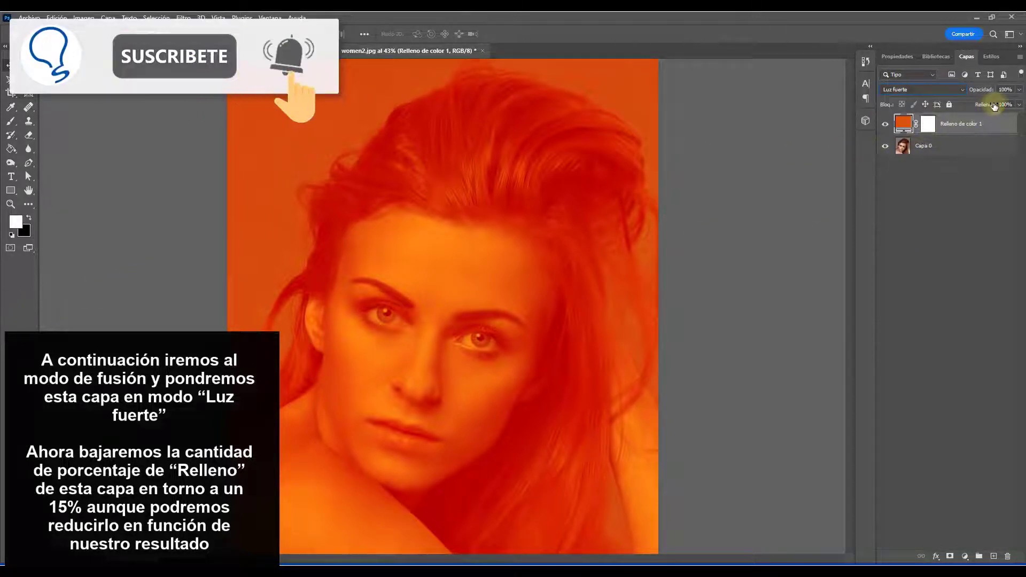
{"action": "left_click_drag", "start_coordinate": [1000, 105], "coordinate": [1014, 104]}
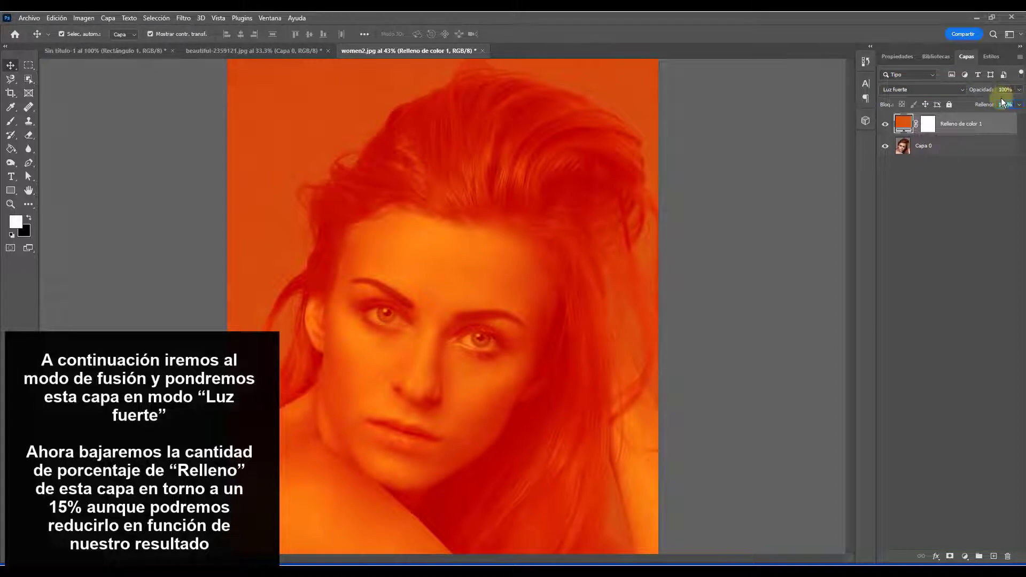
{"action": "type", "text": "15"}
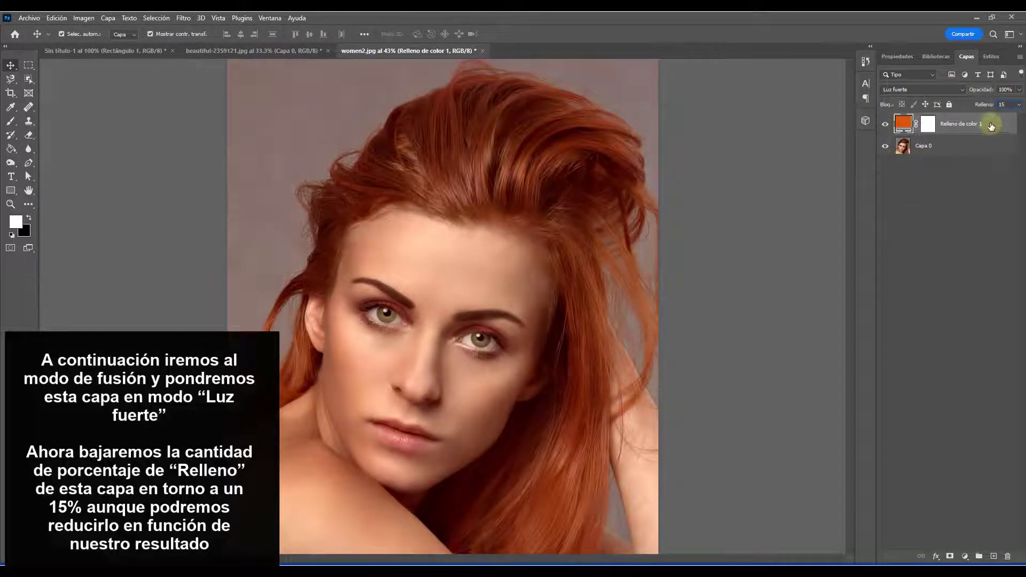
Step: Try a Relleno of 10% on the orange fill layer and return it to 15%
{"action": "left_click_drag", "start_coordinate": [1005, 104], "coordinate": [983, 106]}
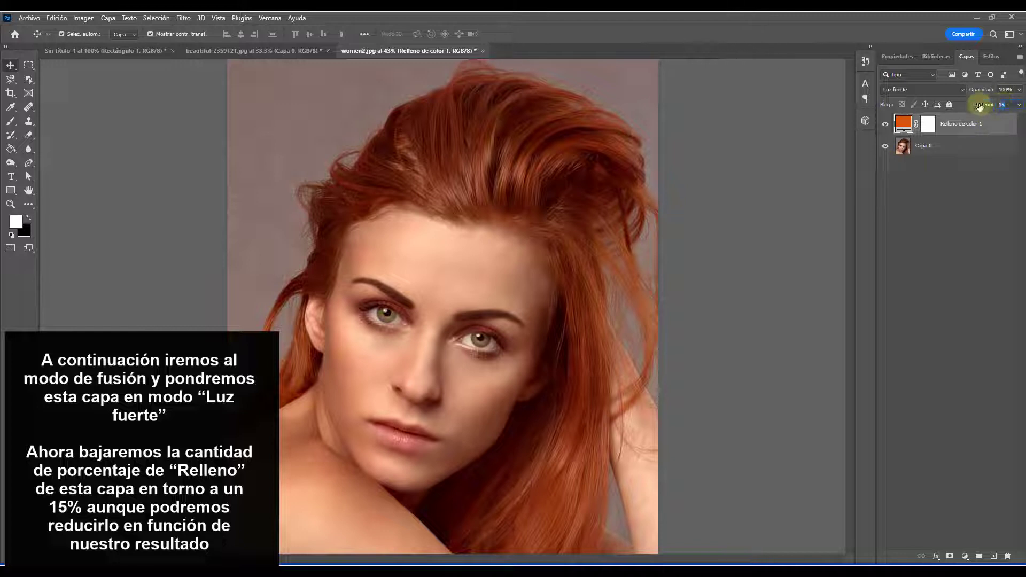
{"action": "type", "text": "10"}
{"action": "key", "text": "Return"}
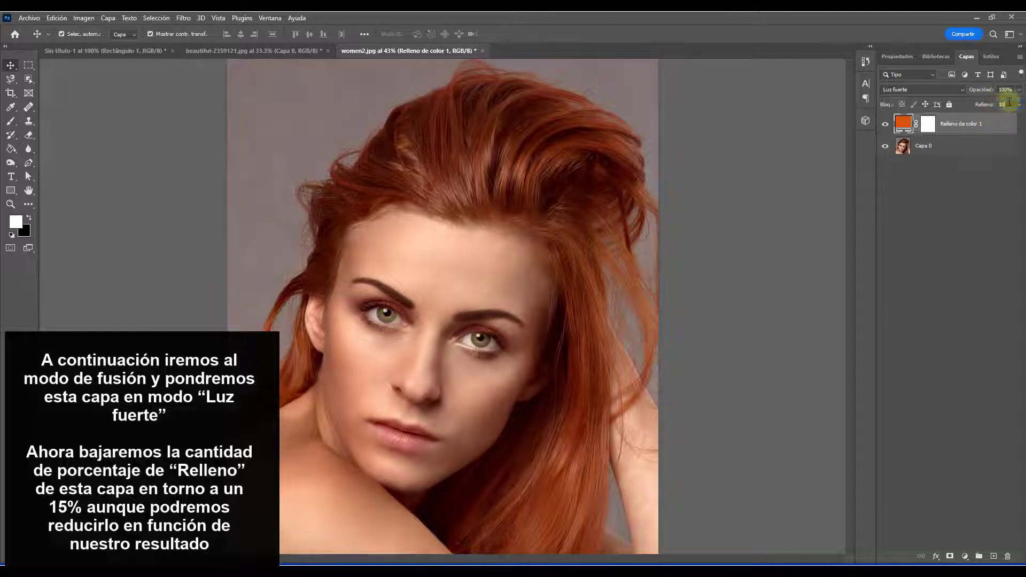
{"action": "type", "text": "15"}
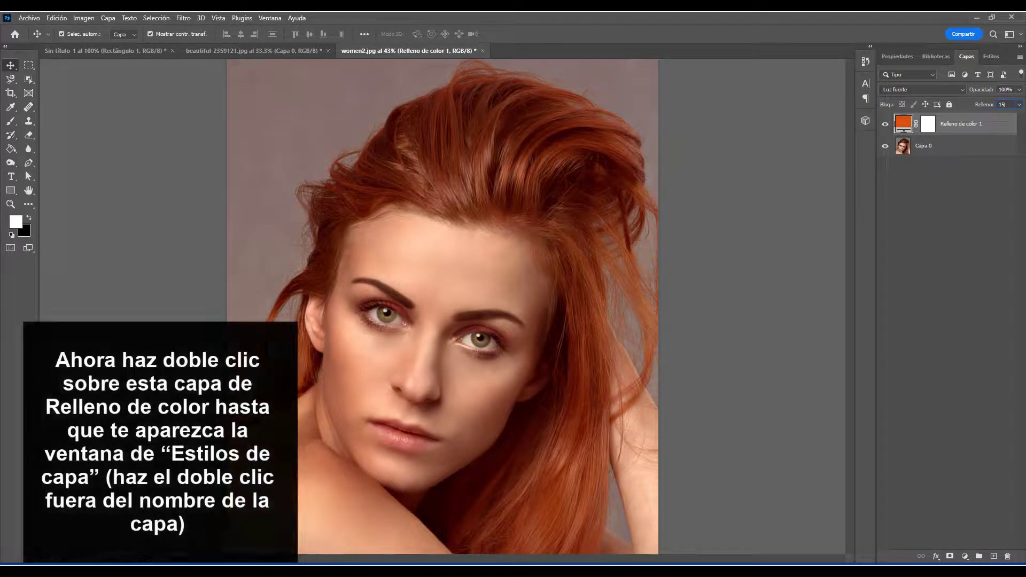
{"action": "left_click", "coordinate": [928, 223]}
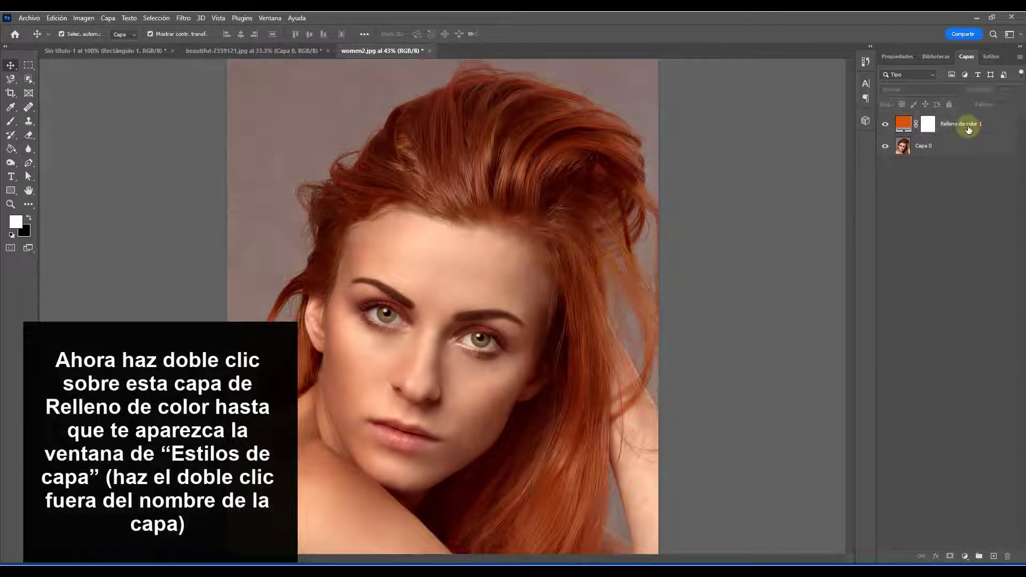
Step: In the fill layer's blending options, split the Capa subyacente shadow slider to 50 / 120 and apply the layer style
{"action": "left_click", "coordinate": [986, 130]}
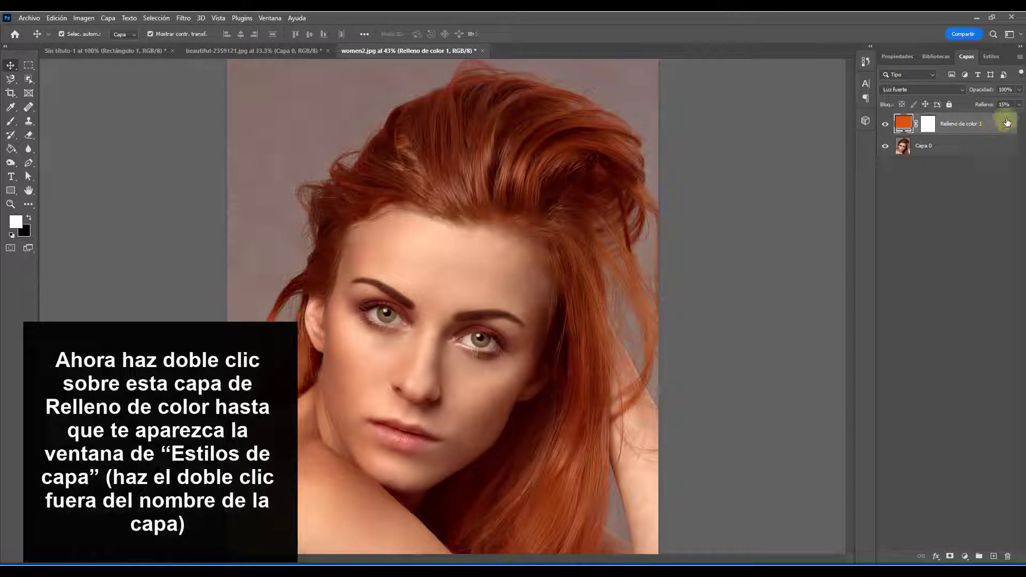
{"action": "double_click", "coordinate": [1003, 126]}
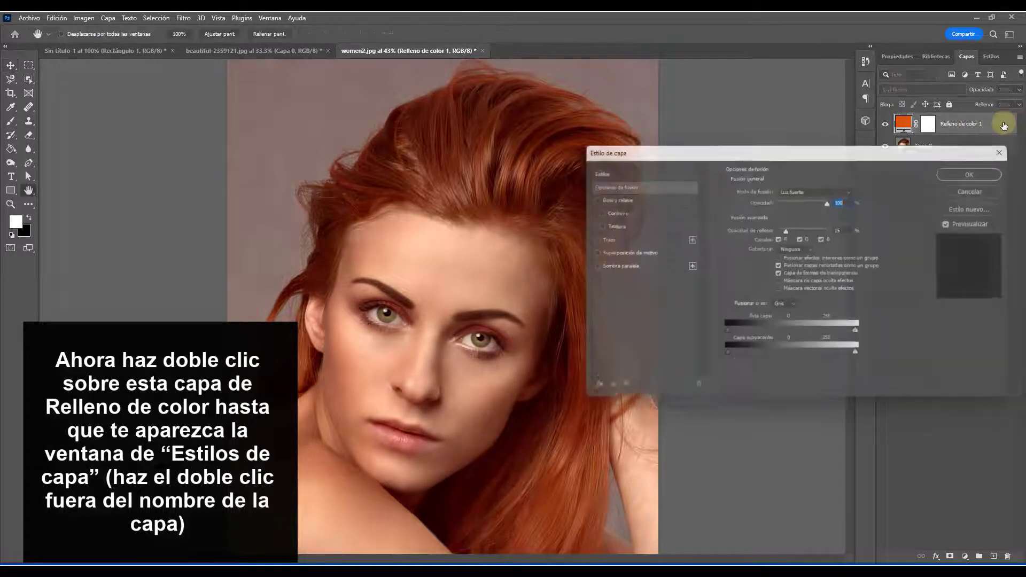
{"action": "left_click_drag", "start_coordinate": [854, 143], "coordinate": [840, 119]}
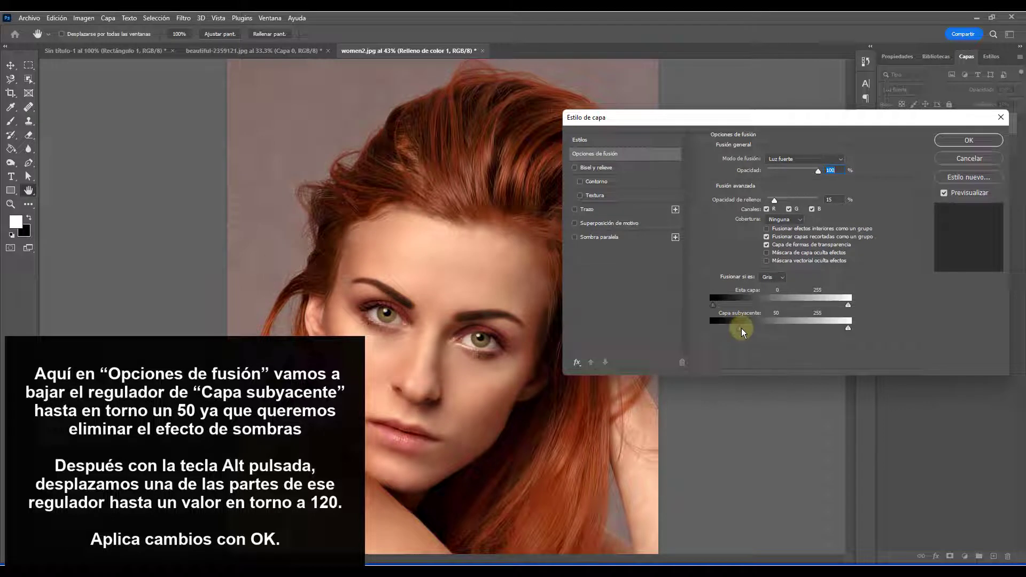
{"action": "left_click_drag", "start_coordinate": [740, 328], "coordinate": [755, 331]}
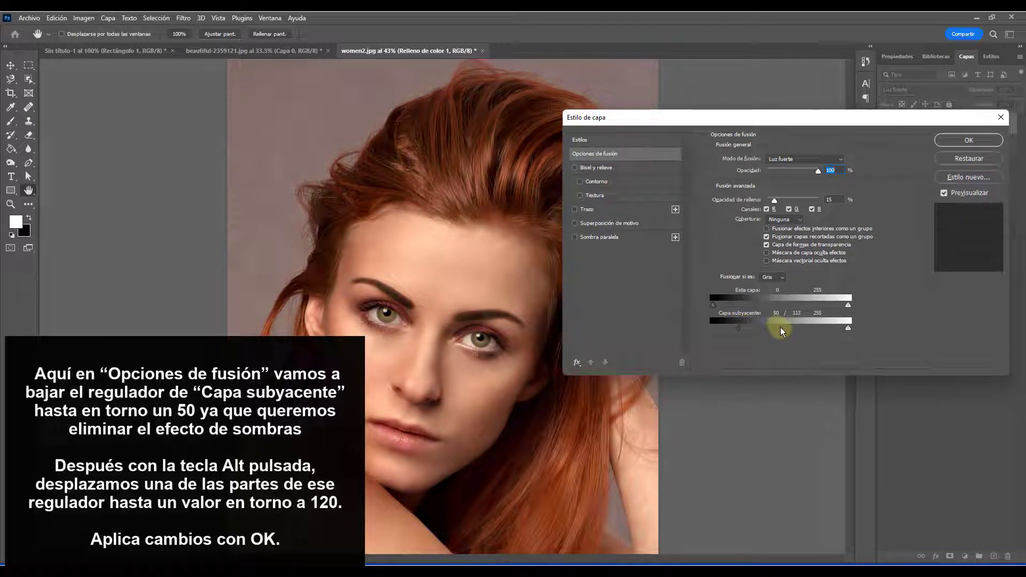
{"action": "mouse_move", "coordinate": [790, 333]}
{"action": "left_mouse_down"}
{"action": "mouse_move", "coordinate": [808, 330]}
{"action": "mouse_move", "coordinate": [789, 334]}
{"action": "left_mouse_up"}
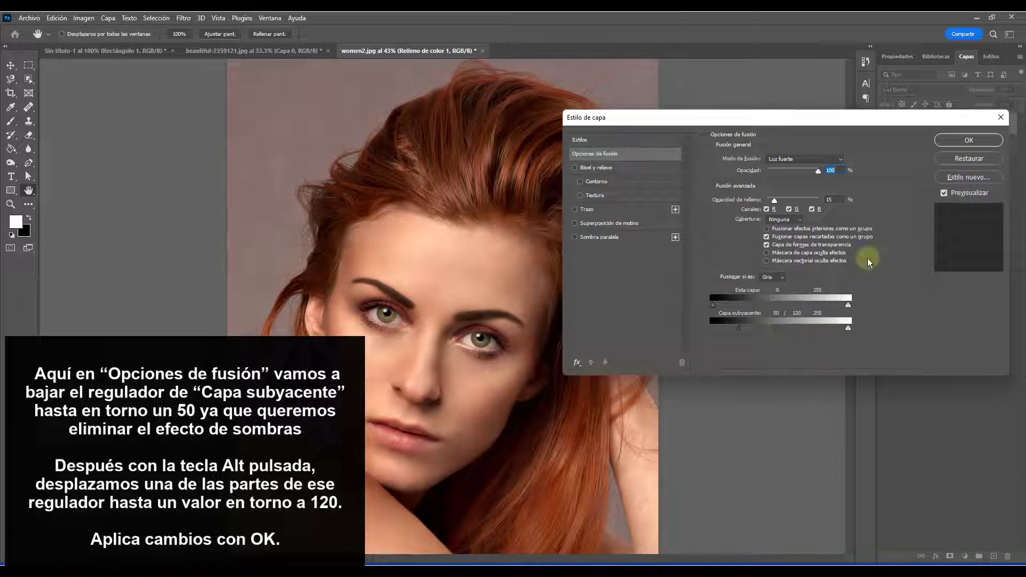
{"action": "left_click", "coordinate": [968, 140]}
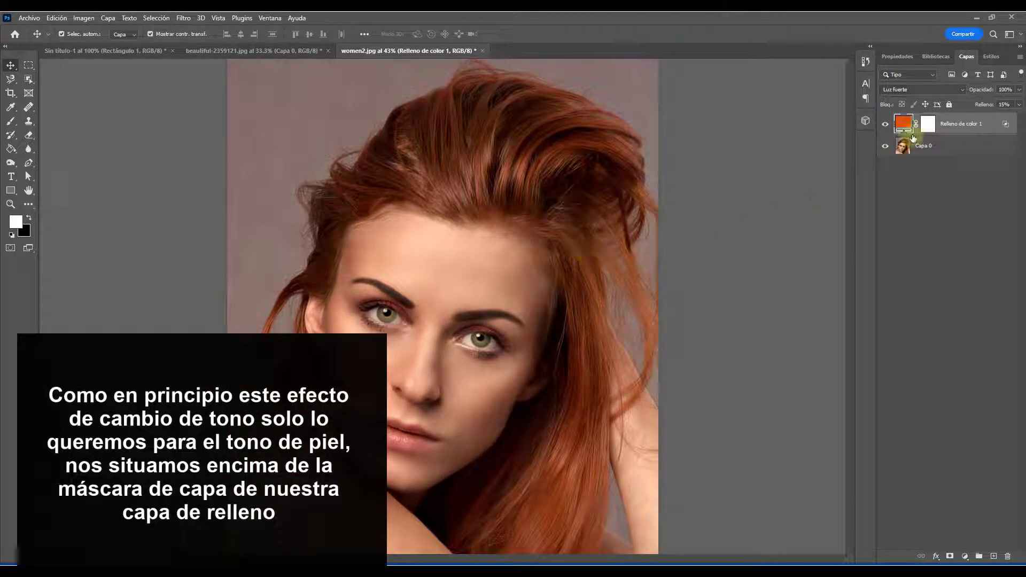
Step: Invert the orange fill layer's mask to black to hide the tint
{"action": "left_click", "coordinate": [929, 131]}
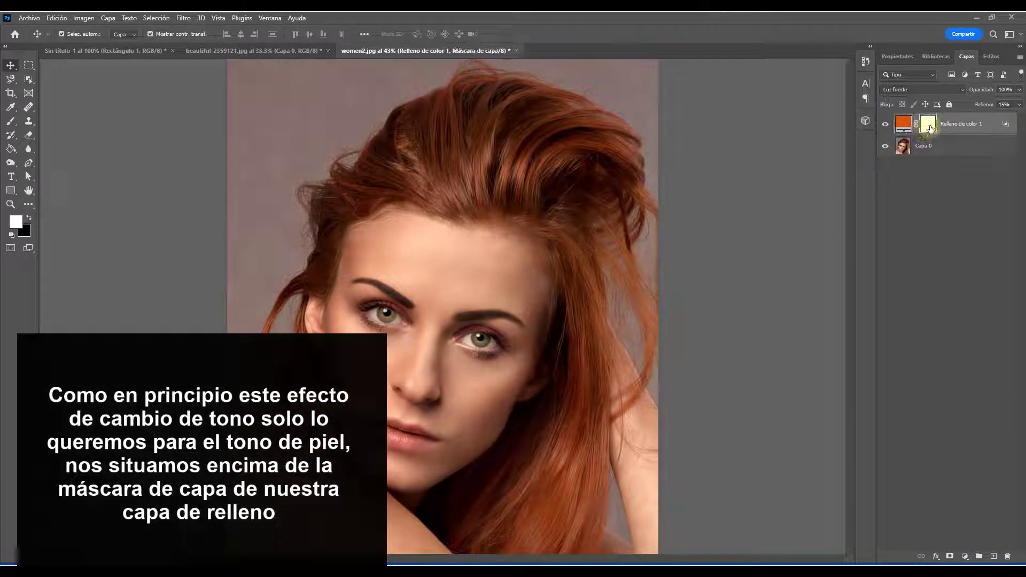
{"action": "left_click", "coordinate": [743, 249]}
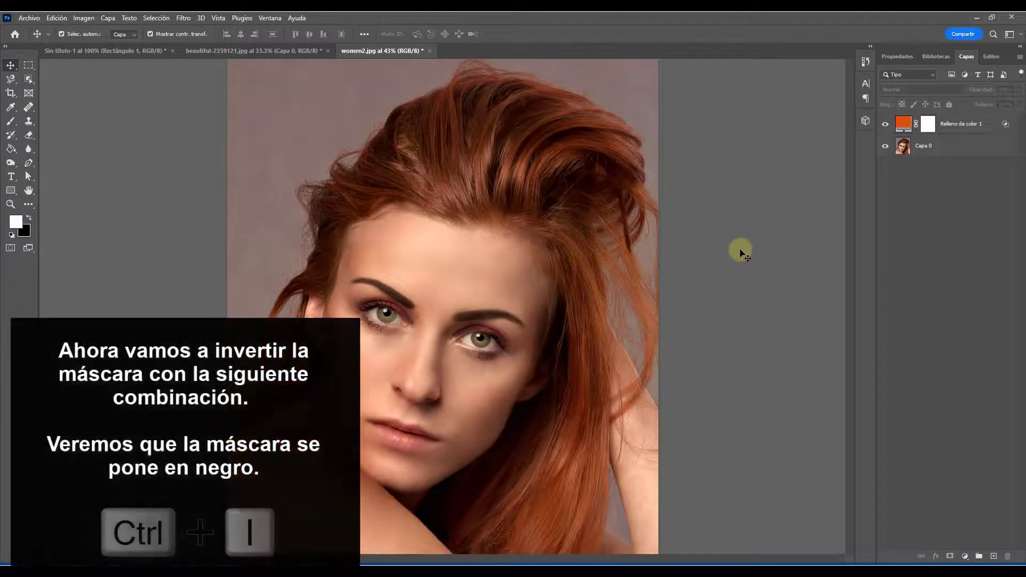
{"action": "left_click", "coordinate": [927, 125]}
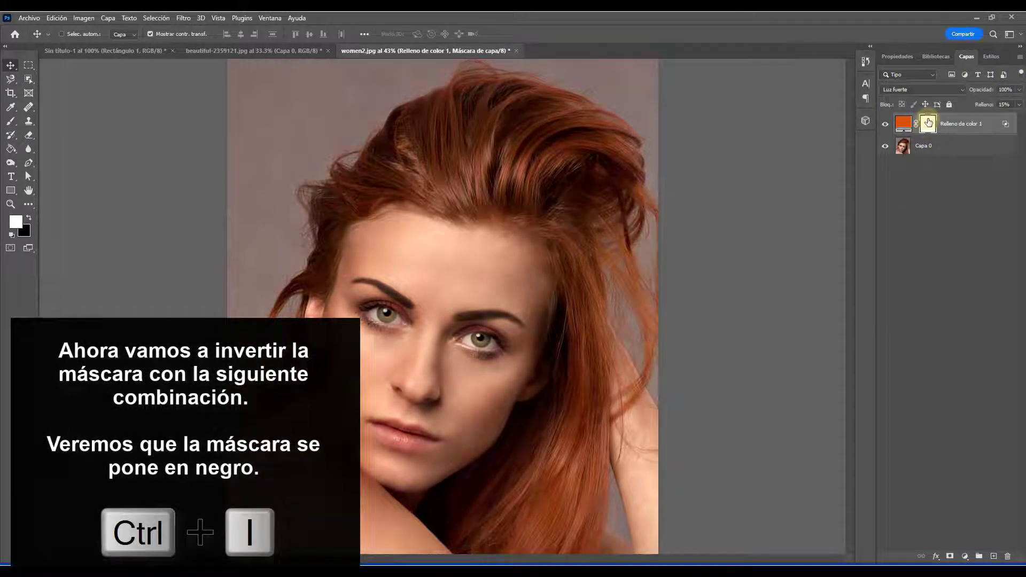
{"action": "key", "text": "ctrl+i"}
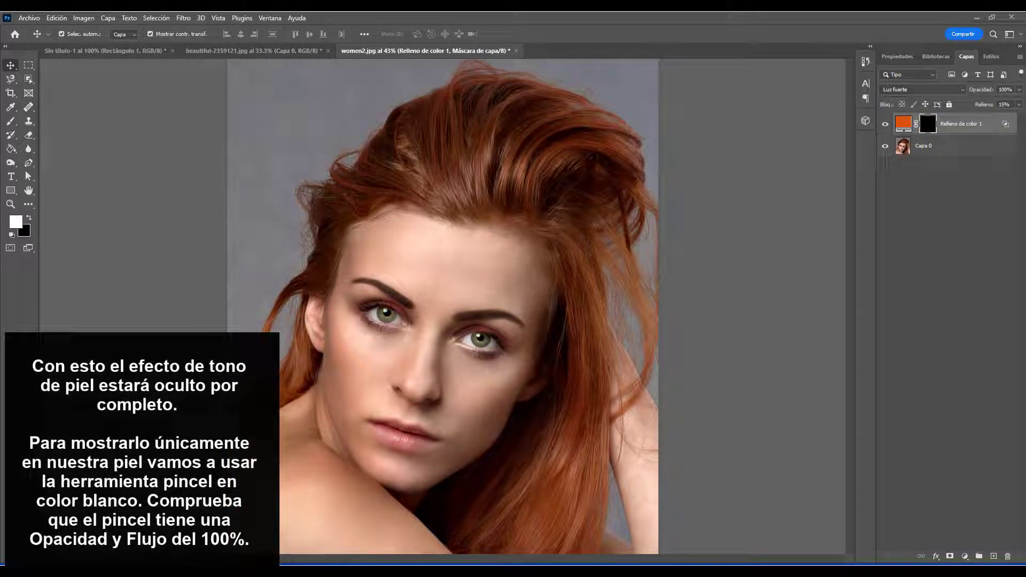
Step: Paint white on the fill layer's mask over the face and body skin with the Brush, and toggle the layer to compare
{"action": "left_click", "coordinate": [11, 123]}
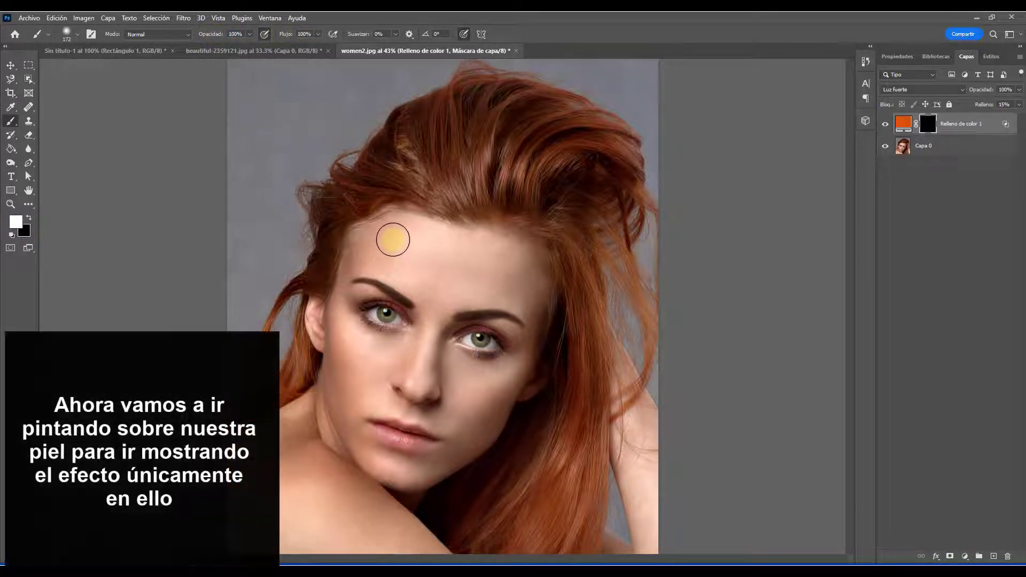
{"action": "mouse_move", "coordinate": [395, 233]}
{"action": "left_mouse_down"}
{"action": "mouse_move", "coordinate": [369, 248]}
{"action": "mouse_move", "coordinate": [391, 232]}
{"action": "mouse_move", "coordinate": [361, 239]}
{"action": "mouse_move", "coordinate": [446, 244]}
{"action": "mouse_move", "coordinate": [405, 227]}
{"action": "mouse_move", "coordinate": [504, 254]}
{"action": "mouse_move", "coordinate": [529, 289]}
{"action": "mouse_move", "coordinate": [522, 310]}
{"action": "mouse_move", "coordinate": [452, 291]}
{"action": "mouse_move", "coordinate": [445, 276]}
{"action": "mouse_move", "coordinate": [391, 270]}
{"action": "mouse_move", "coordinate": [401, 279]}
{"action": "mouse_move", "coordinate": [352, 264]}
{"action": "mouse_move", "coordinate": [370, 284]}
{"action": "left_mouse_up"}
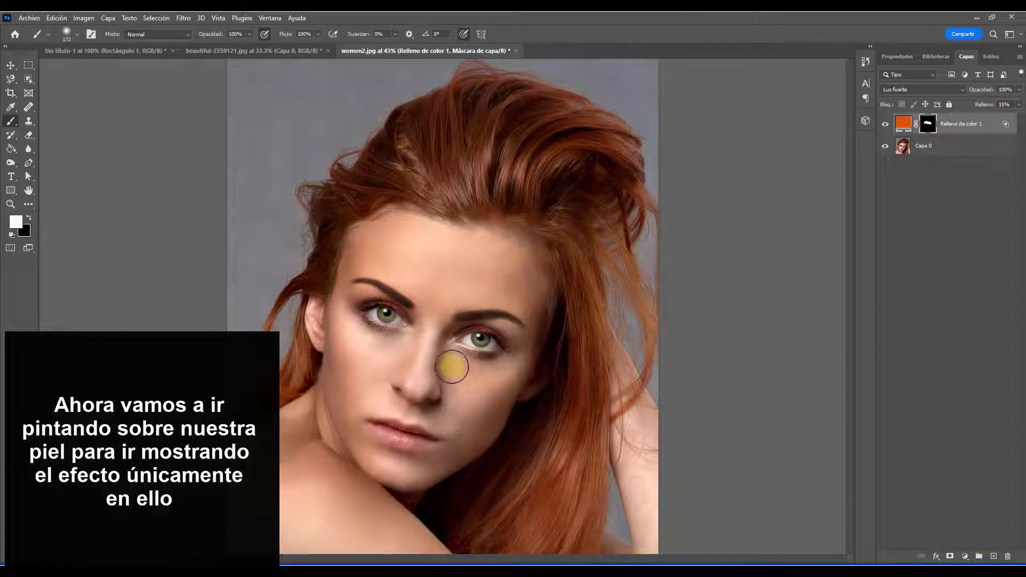
{"action": "mouse_move", "coordinate": [452, 367]}
{"action": "left_mouse_down"}
{"action": "mouse_move", "coordinate": [500, 369]}
{"action": "mouse_move", "coordinate": [421, 370]}
{"action": "mouse_move", "coordinate": [394, 349]}
{"action": "mouse_move", "coordinate": [347, 339]}
{"action": "mouse_move", "coordinate": [383, 392]}
{"action": "mouse_move", "coordinate": [415, 411]}
{"action": "mouse_move", "coordinate": [388, 404]}
{"action": "mouse_move", "coordinate": [335, 344]}
{"action": "mouse_move", "coordinate": [321, 293]}
{"action": "mouse_move", "coordinate": [367, 367]}
{"action": "mouse_move", "coordinate": [292, 436]}
{"action": "mouse_move", "coordinate": [341, 382]}
{"action": "mouse_move", "coordinate": [264, 436]}
{"action": "left_mouse_up"}
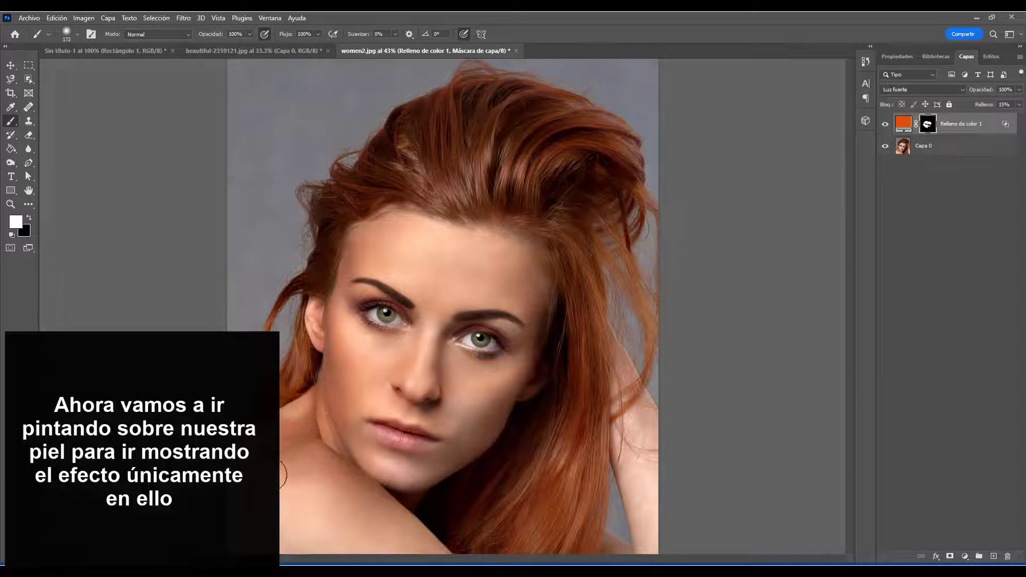
{"action": "mouse_move", "coordinate": [271, 474]}
{"action": "left_mouse_down"}
{"action": "mouse_move", "coordinate": [288, 439]}
{"action": "mouse_move", "coordinate": [301, 437]}
{"action": "mouse_move", "coordinate": [320, 481]}
{"action": "mouse_move", "coordinate": [382, 517]}
{"action": "mouse_move", "coordinate": [409, 554]}
{"action": "mouse_move", "coordinate": [377, 516]}
{"action": "mouse_move", "coordinate": [409, 447]}
{"action": "mouse_move", "coordinate": [431, 456]}
{"action": "mouse_move", "coordinate": [390, 474]}
{"action": "mouse_move", "coordinate": [474, 449]}
{"action": "mouse_move", "coordinate": [482, 390]}
{"action": "mouse_move", "coordinate": [457, 400]}
{"action": "mouse_move", "coordinate": [509, 370]}
{"action": "mouse_move", "coordinate": [514, 337]}
{"action": "mouse_move", "coordinate": [507, 308]}
{"action": "mouse_move", "coordinate": [471, 307]}
{"action": "mouse_move", "coordinate": [407, 346]}
{"action": "mouse_move", "coordinate": [342, 325]}
{"action": "mouse_move", "coordinate": [407, 362]}
{"action": "mouse_move", "coordinate": [381, 389]}
{"action": "mouse_move", "coordinate": [440, 291]}
{"action": "mouse_move", "coordinate": [405, 269]}
{"action": "mouse_move", "coordinate": [431, 265]}
{"action": "mouse_move", "coordinate": [535, 376]}
{"action": "mouse_move", "coordinate": [602, 393]}
{"action": "mouse_move", "coordinate": [607, 351]}
{"action": "mouse_move", "coordinate": [651, 511]}
{"action": "mouse_move", "coordinate": [634, 385]}
{"action": "mouse_move", "coordinate": [657, 542]}
{"action": "mouse_move", "coordinate": [641, 479]}
{"action": "mouse_move", "coordinate": [652, 559]}
{"action": "mouse_move", "coordinate": [570, 528]}
{"action": "mouse_move", "coordinate": [600, 555]}
{"action": "mouse_move", "coordinate": [383, 545]}
{"action": "mouse_move", "coordinate": [334, 524]}
{"action": "mouse_move", "coordinate": [375, 397]}
{"action": "mouse_move", "coordinate": [367, 410]}
{"action": "mouse_move", "coordinate": [409, 365]}
{"action": "mouse_move", "coordinate": [348, 346]}
{"action": "mouse_move", "coordinate": [417, 243]}
{"action": "mouse_move", "coordinate": [529, 246]}
{"action": "mouse_move", "coordinate": [535, 283]}
{"action": "mouse_move", "coordinate": [394, 233]}
{"action": "mouse_move", "coordinate": [357, 238]}
{"action": "left_mouse_up"}
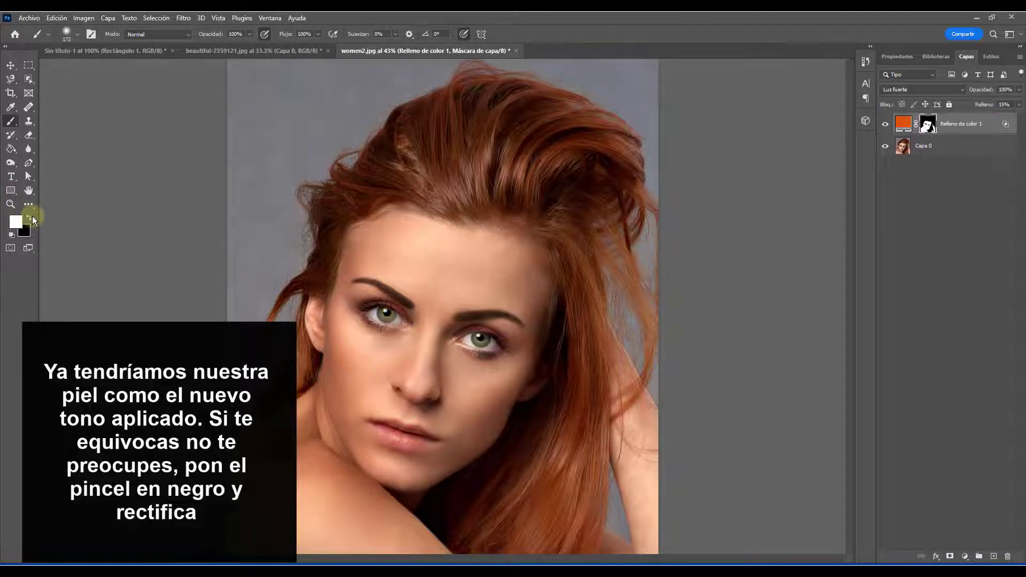
{"action": "left_click", "coordinate": [885, 124]}
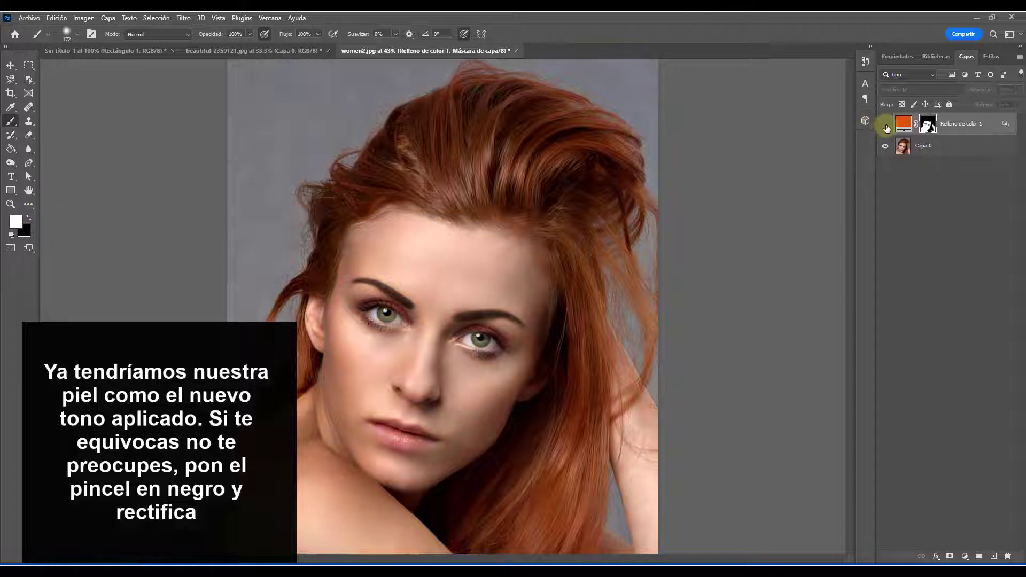
{"action": "left_click", "coordinate": [885, 126]}
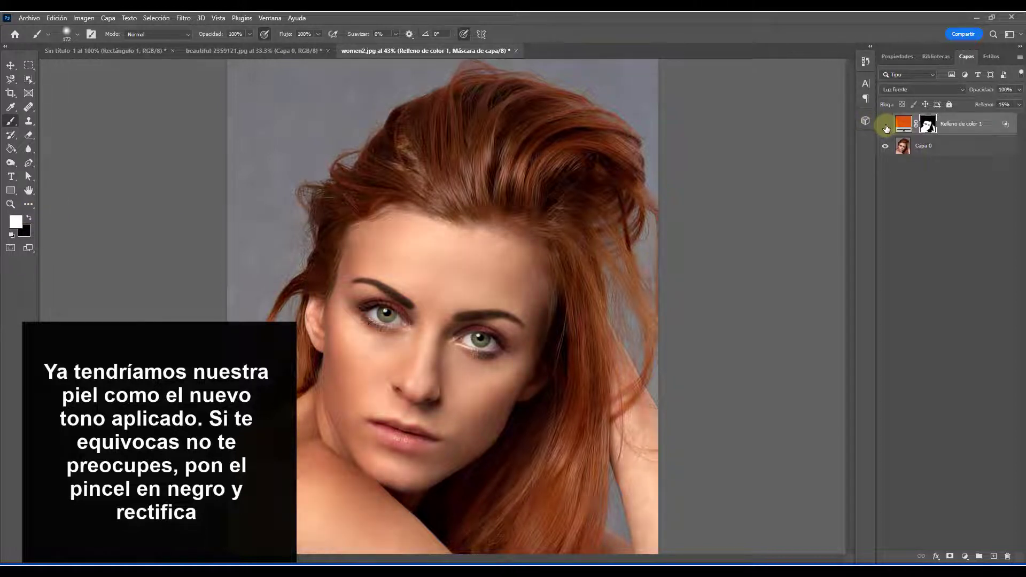
Step: Switch the brush to black and paint the tint off the hair beside the face on the fill layer's mask
{"action": "left_click", "coordinate": [29, 217]}
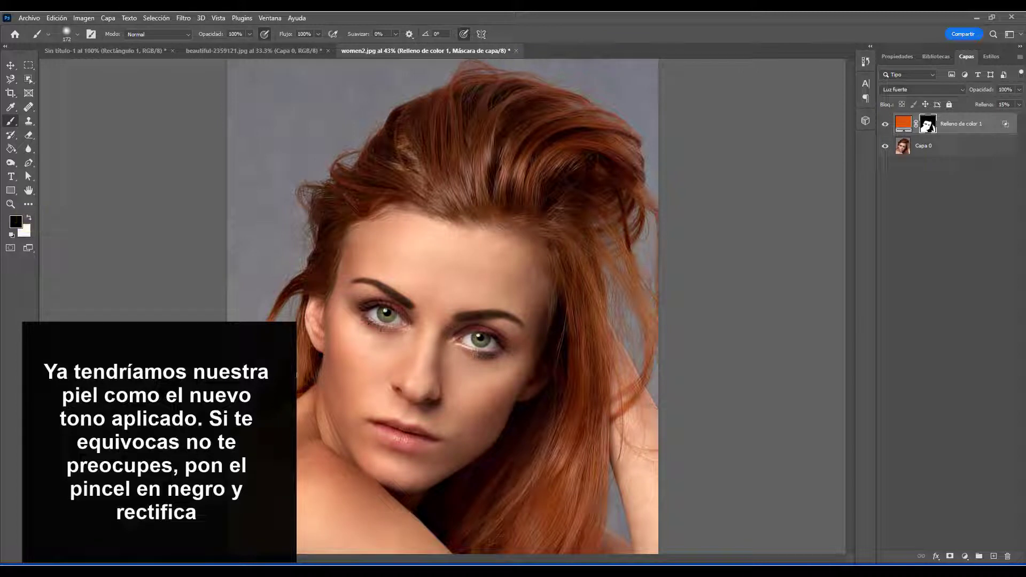
{"action": "mouse_move", "coordinate": [551, 242]}
{"action": "left_mouse_down"}
{"action": "mouse_move", "coordinate": [566, 227]}
{"action": "mouse_move", "coordinate": [510, 202]}
{"action": "mouse_move", "coordinate": [568, 238]}
{"action": "mouse_move", "coordinate": [567, 474]}
{"action": "mouse_move", "coordinate": [586, 517]}
{"action": "mouse_move", "coordinate": [596, 511]}
{"action": "mouse_move", "coordinate": [588, 488]}
{"action": "mouse_move", "coordinate": [597, 505]}
{"action": "mouse_move", "coordinate": [546, 482]}
{"action": "left_mouse_up"}
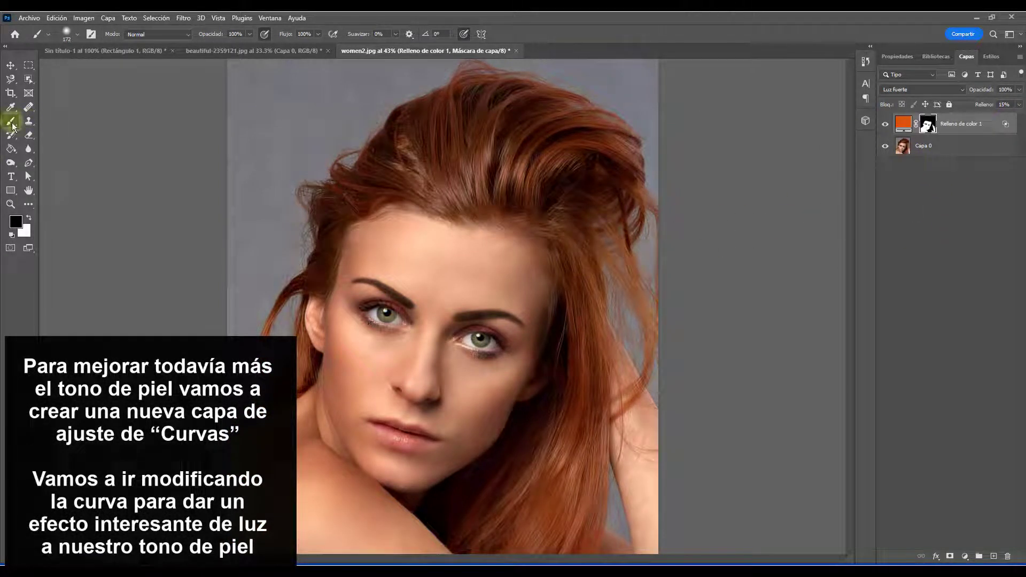
Step: Add a Curvas adjustment layer above the orange fill layer
{"action": "left_click", "coordinate": [965, 556]}
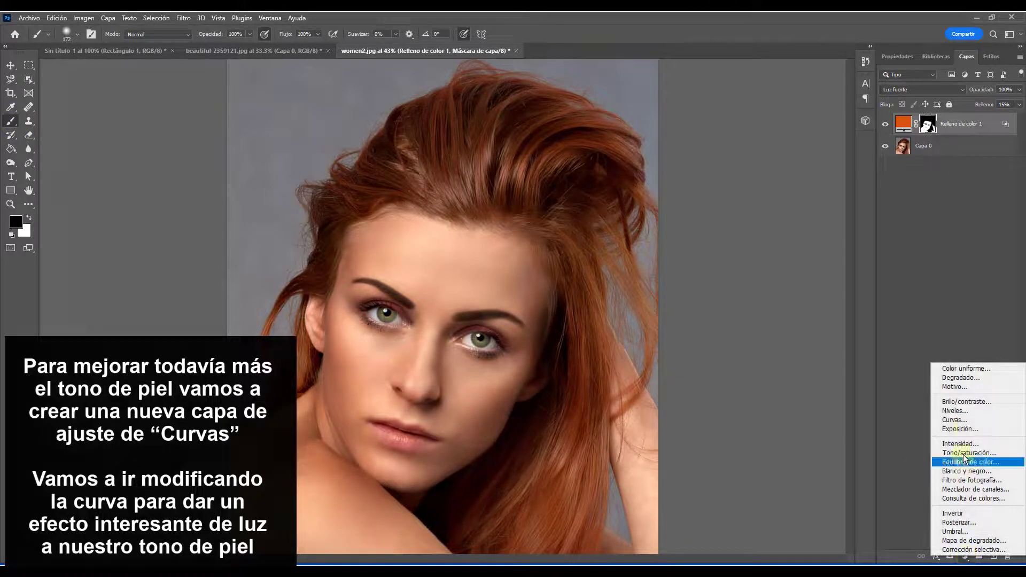
{"action": "left_click", "coordinate": [966, 421]}
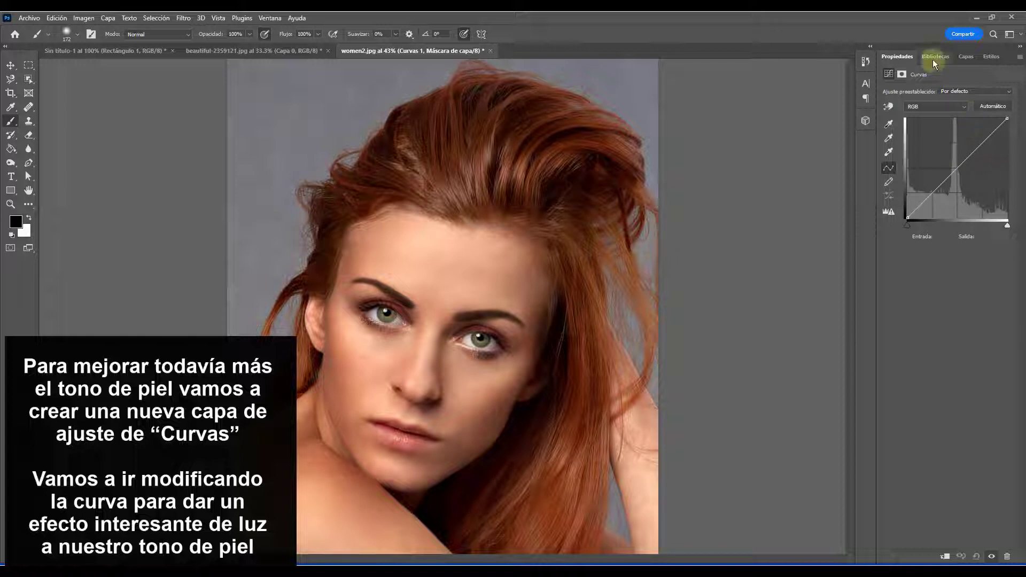
Step: Add a highlight point and a shadow point at input 76, output 78 on the RGB curve, and fine-tune the highlight point
{"action": "left_click_drag", "start_coordinate": [982, 144], "coordinate": [982, 138]}
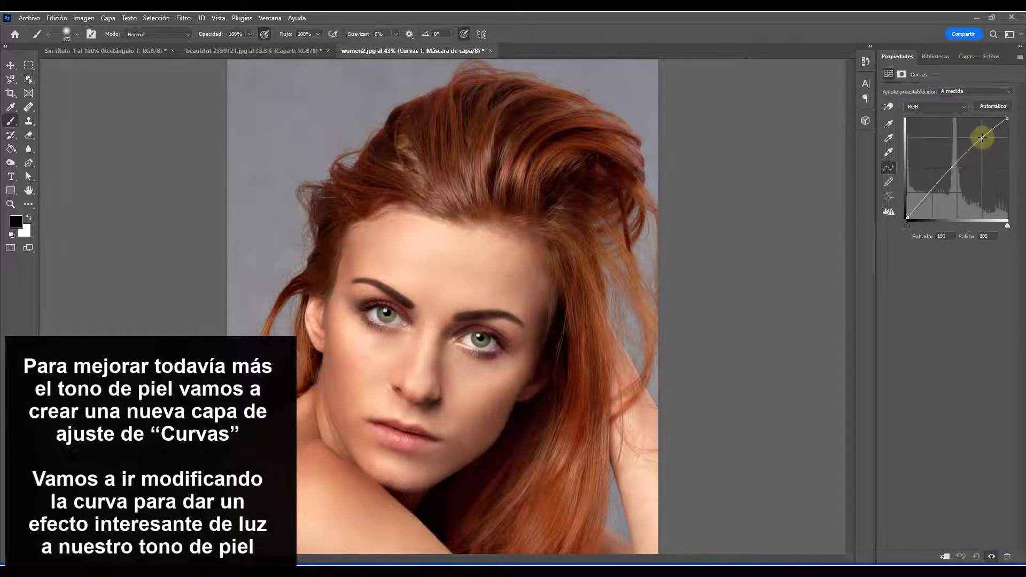
{"action": "left_click", "coordinate": [944, 178]}
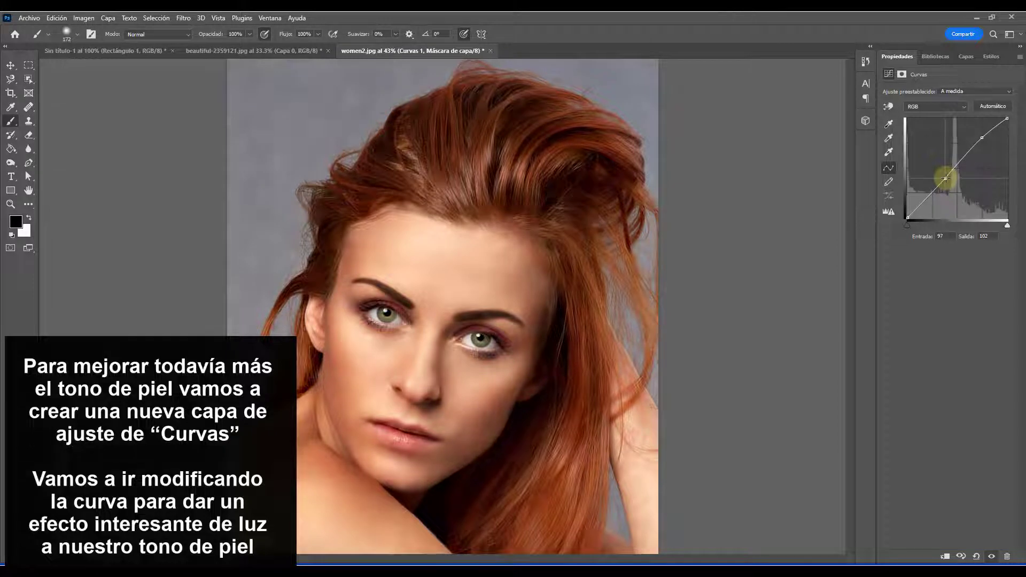
{"action": "mouse_move", "coordinate": [944, 178]}
{"action": "left_mouse_down"}
{"action": "mouse_move", "coordinate": [928, 201]}
{"action": "mouse_move", "coordinate": [937, 188]}
{"action": "left_mouse_up"}
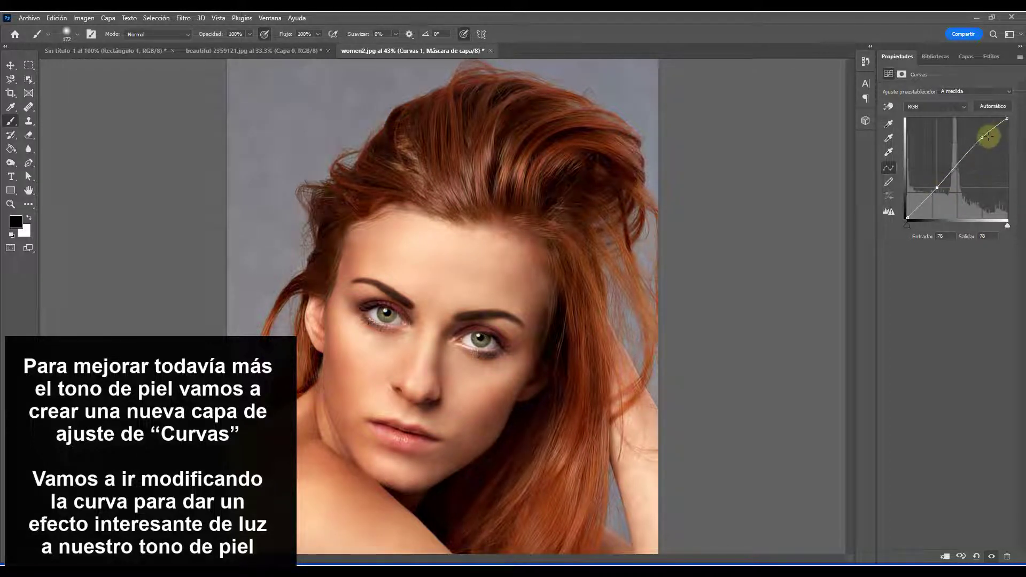
{"action": "left_click_drag", "start_coordinate": [983, 138], "coordinate": [984, 143]}
Step: Clip the Curves layer to the orange fill layer below so it affects only the skin
{"action": "left_click", "coordinate": [966, 56]}
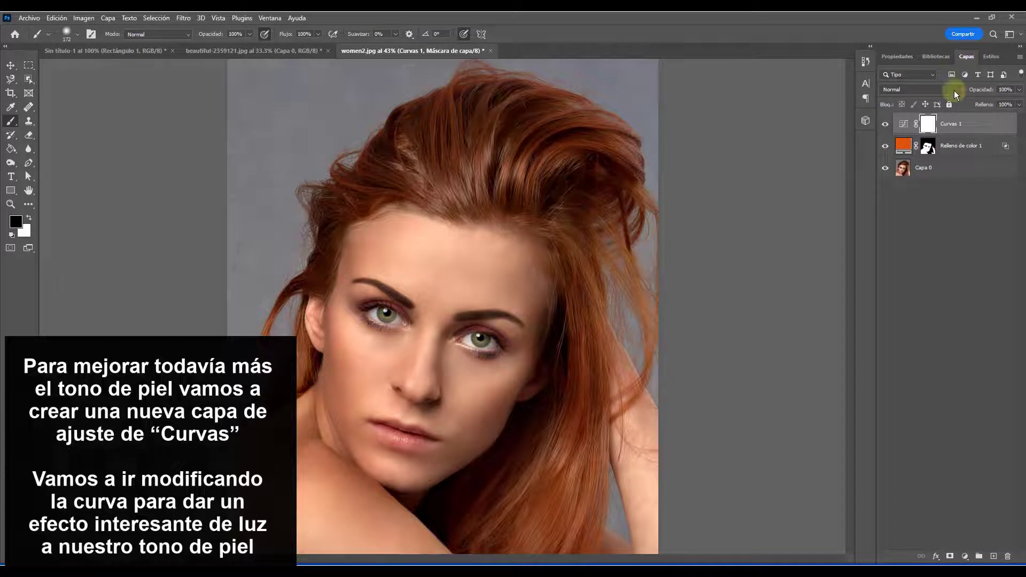
{"action": "right_click", "coordinate": [955, 123]}
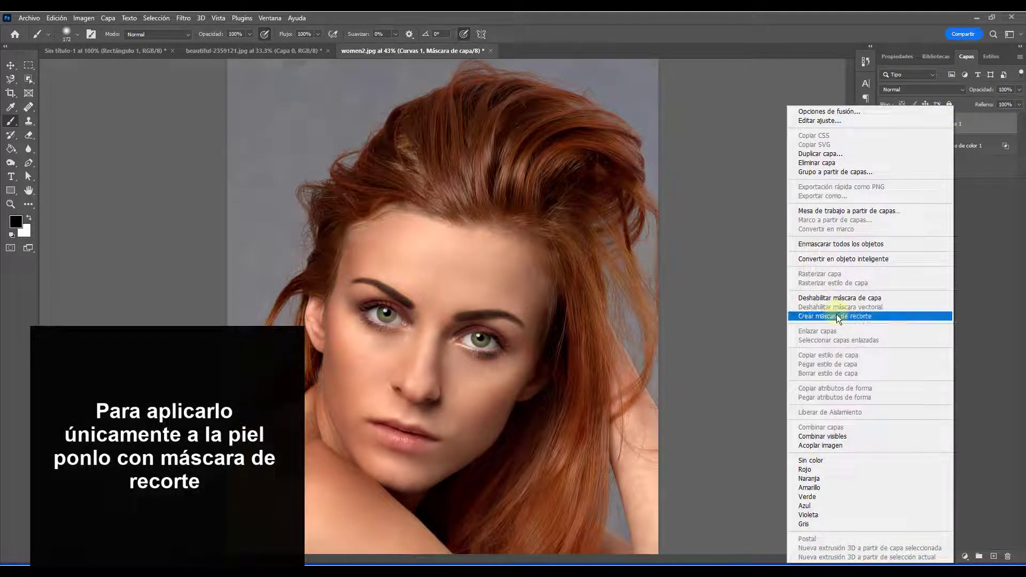
{"action": "left_click", "coordinate": [837, 316]}
{"action": "left_click", "coordinate": [887, 125]}
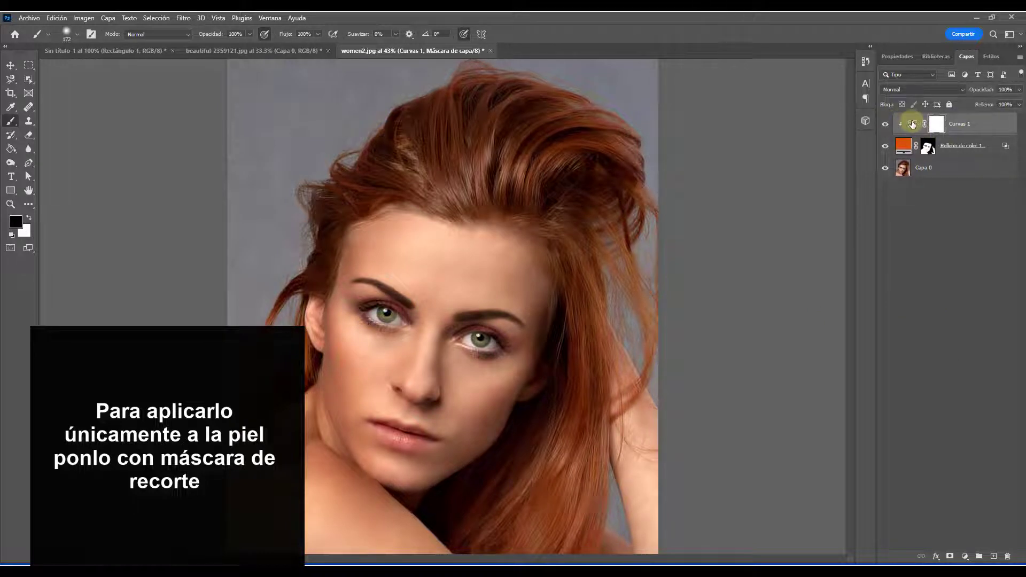
Step: Reshape the clipped Curves adjustment, moving the highlight point to input 170, output 225 and the shadow point to input 86, output 71
{"action": "double_click", "coordinate": [911, 124]}
{"action": "left_click_drag", "start_coordinate": [986, 142], "coordinate": [974, 130]}
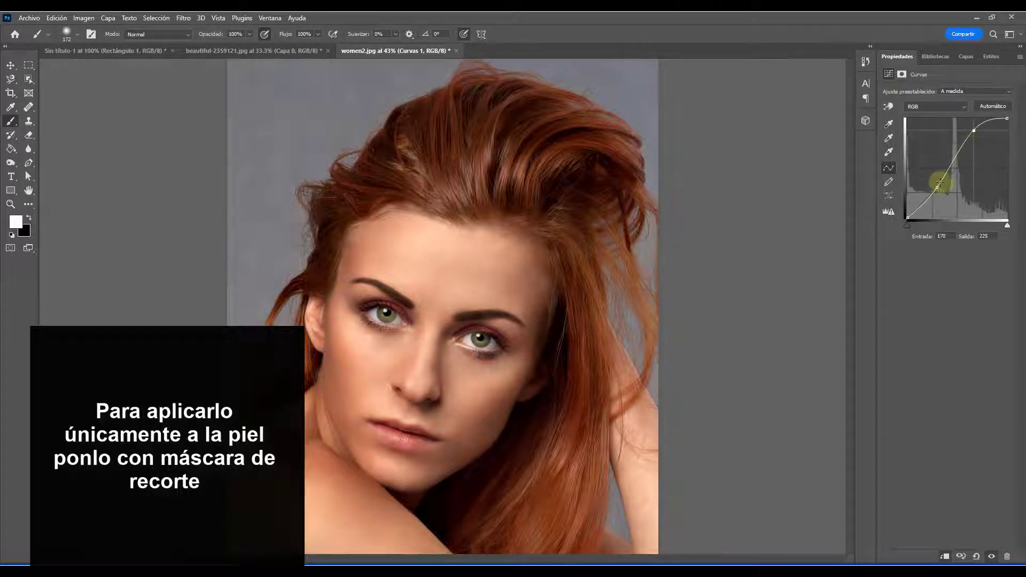
{"action": "left_click_drag", "start_coordinate": [937, 188], "coordinate": [941, 191]}
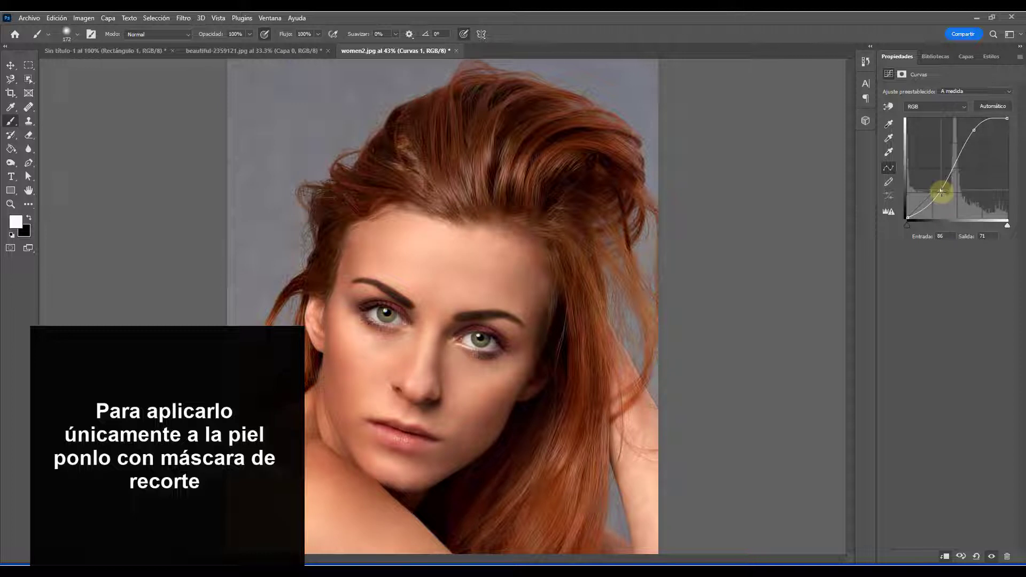
Step: Reduce the Curves layer's opacity to 66% and toggle its visibility to compare the effect
{"action": "left_click", "coordinate": [965, 56]}
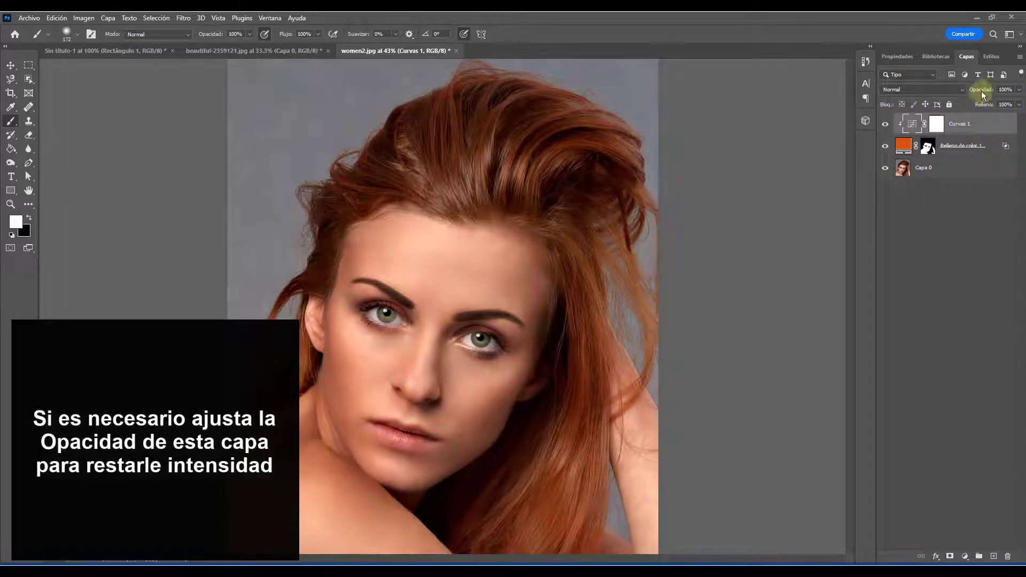
{"action": "left_click_drag", "start_coordinate": [982, 94], "coordinate": [985, 92]}
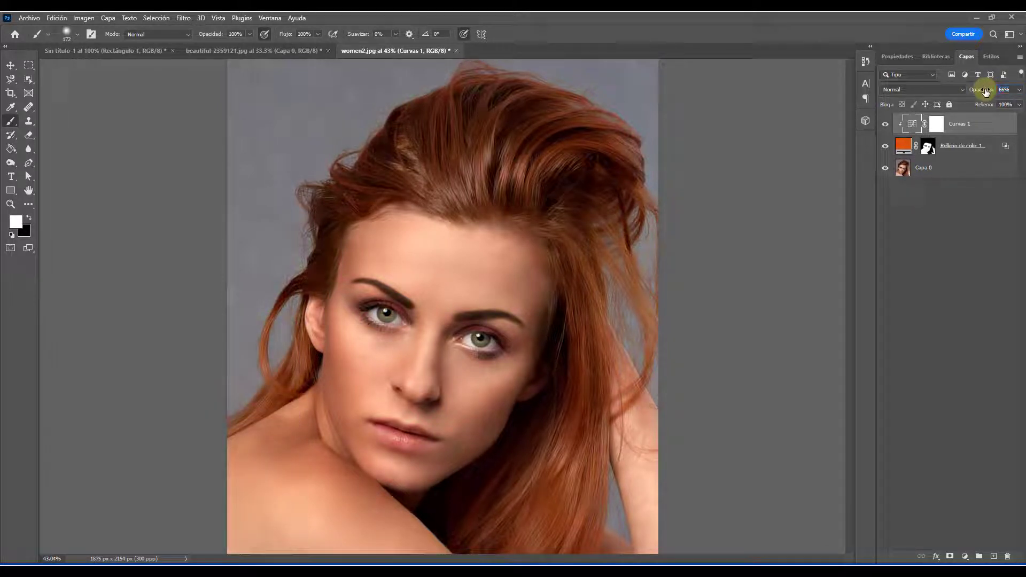
{"action": "left_click", "coordinate": [886, 124]}
{"action": "left_click", "coordinate": [885, 124]}
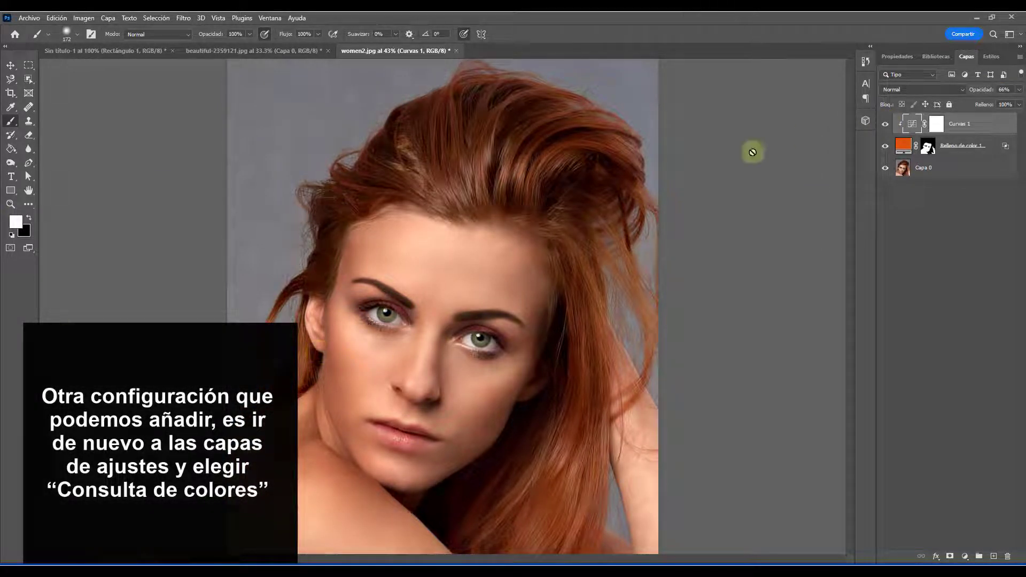
Step: Add a Color Lookup adjustment layer on top using the 3DLUT file Kodak 5218 Kodak 2383 (by Adobe).cube
{"action": "left_click", "coordinate": [965, 556]}
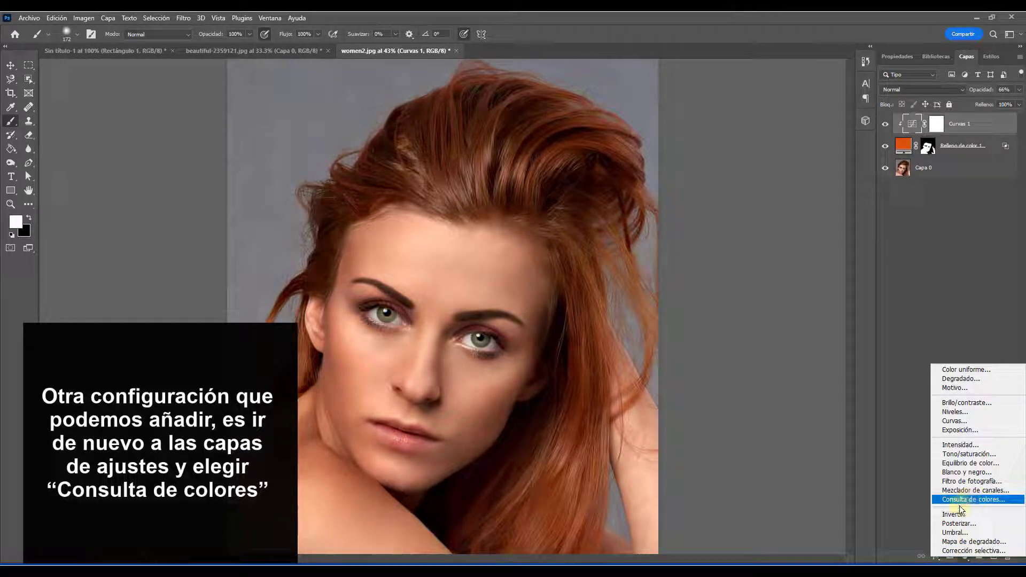
{"action": "left_click", "coordinate": [967, 500]}
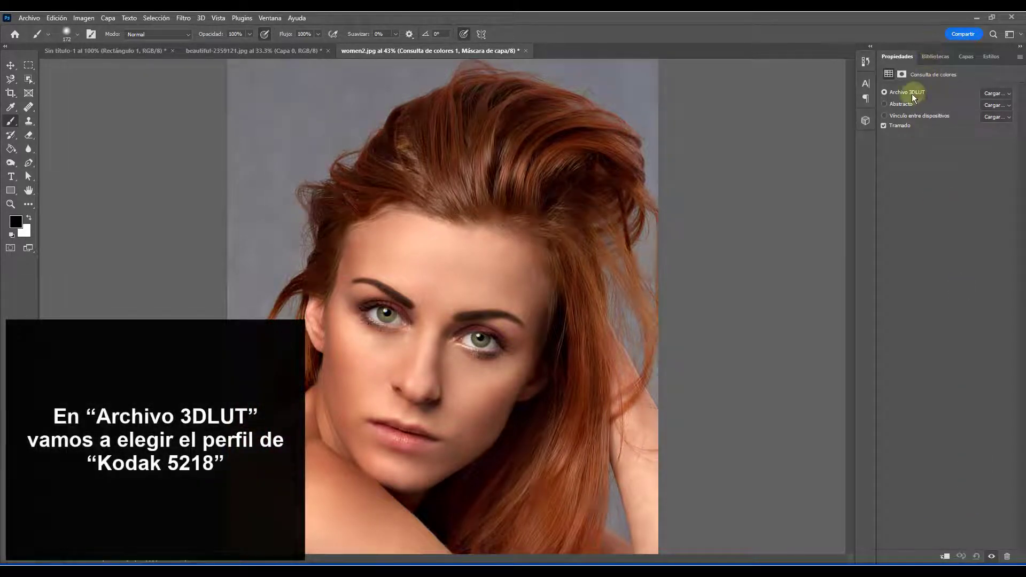
{"action": "left_click", "coordinate": [995, 94]}
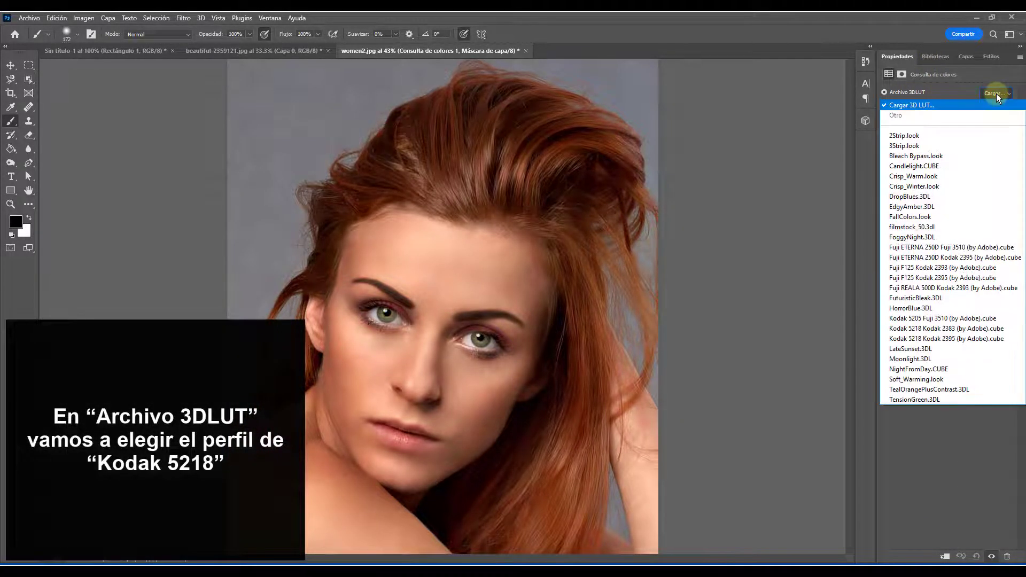
{"action": "left_click", "coordinate": [921, 328]}
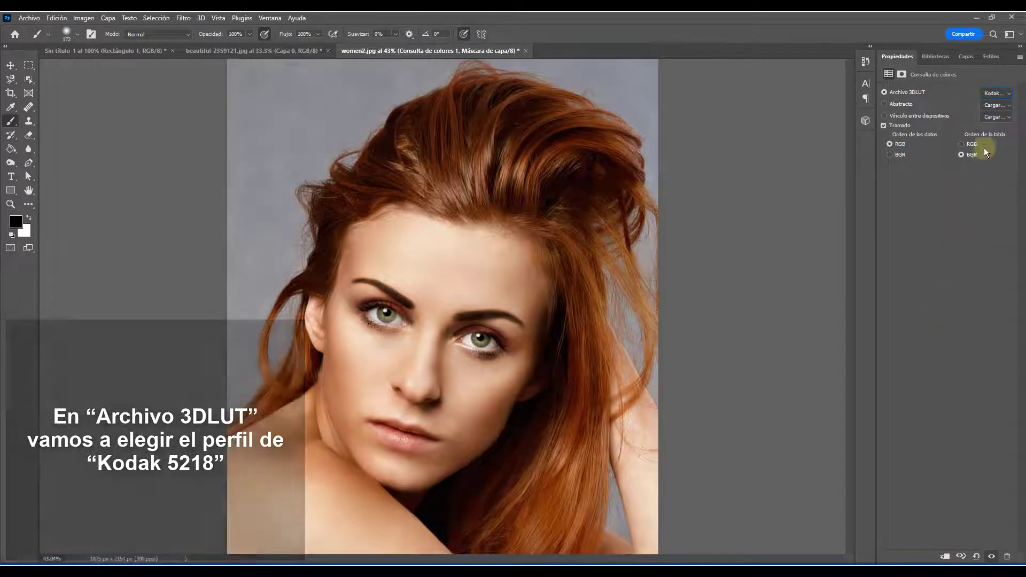
Step: Set the Color Lookup layer's blend mode to Luz suave and its opacity to 38%
{"action": "left_click", "coordinate": [961, 57]}
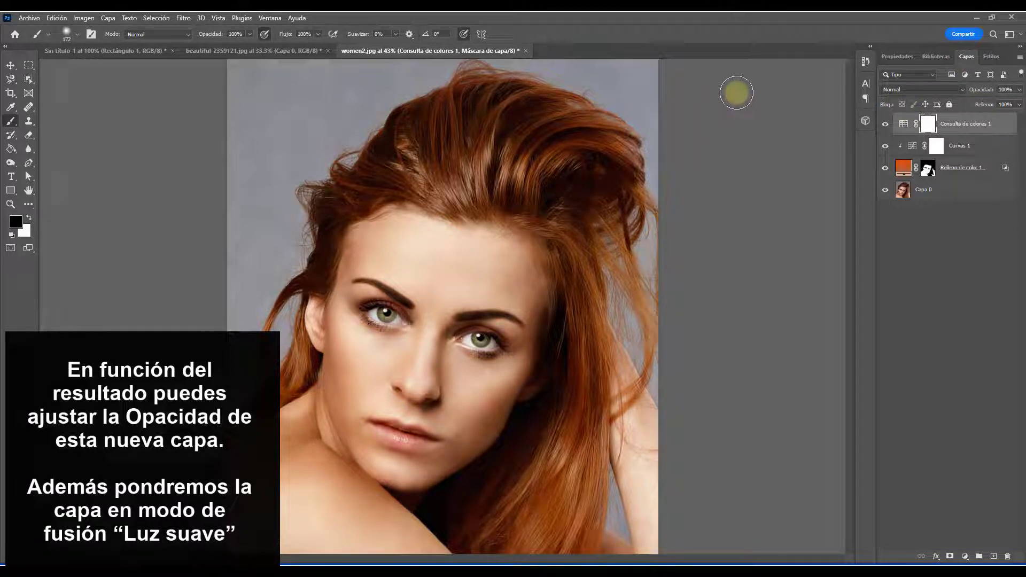
{"action": "left_click", "coordinate": [893, 89]}
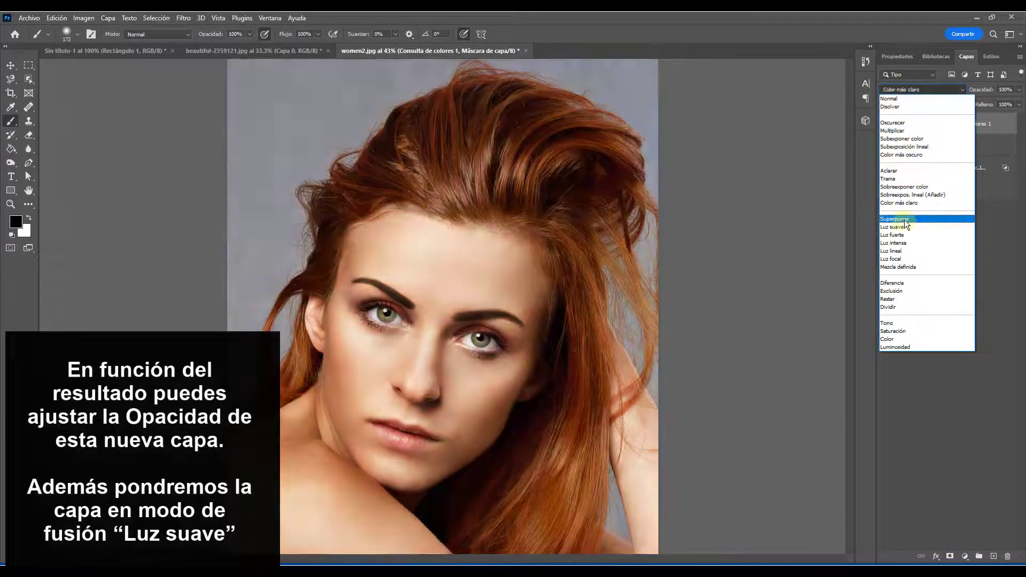
{"action": "left_click", "coordinate": [904, 227]}
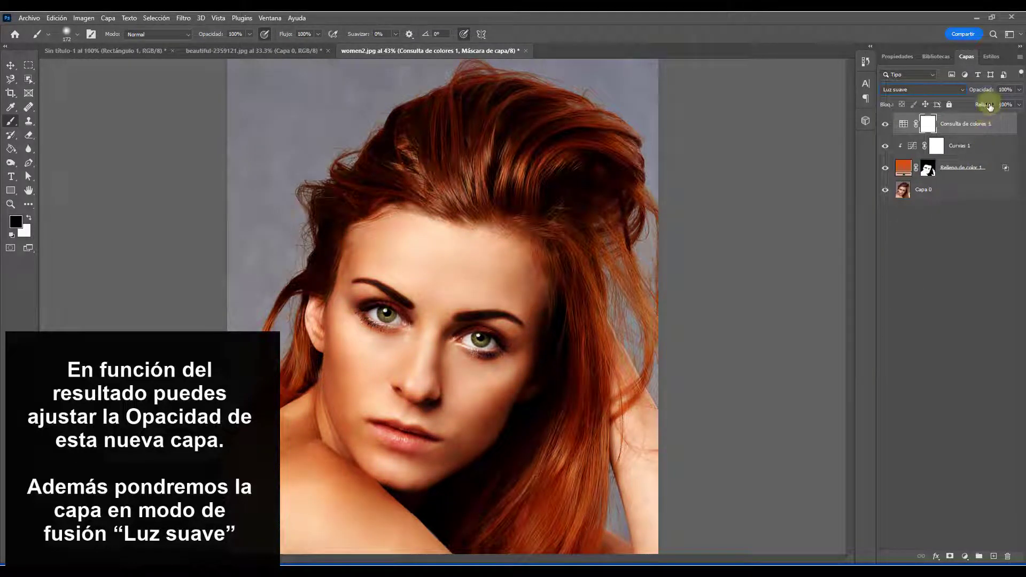
{"action": "left_click_drag", "start_coordinate": [986, 90], "coordinate": [976, 89]}
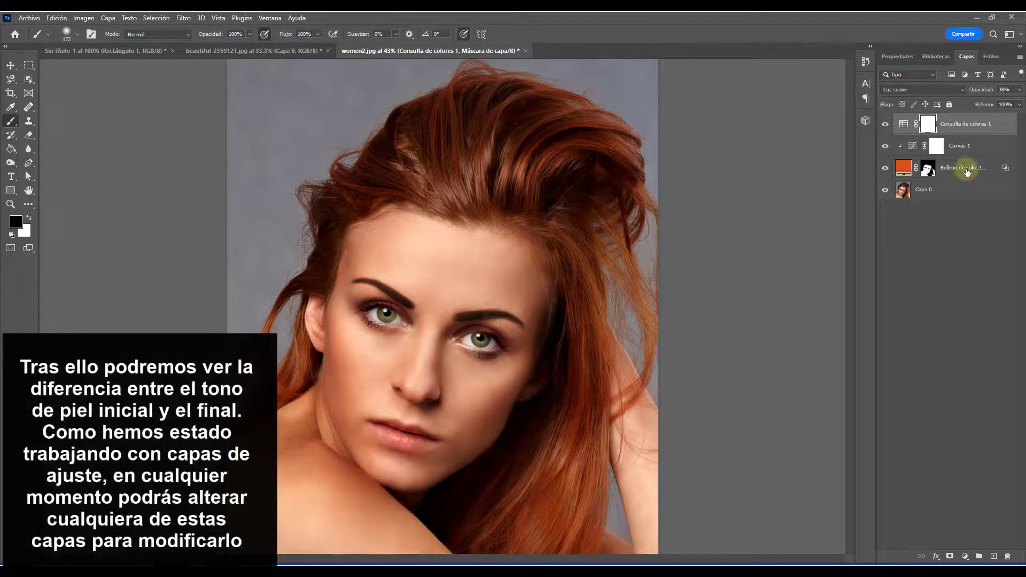
Step: Group the color fill, Curves and Color Lookup layers together
{"action": "left_click", "coordinate": [991, 166]}
{"action": "left_click", "coordinate": [990, 124], "text": "shift"}
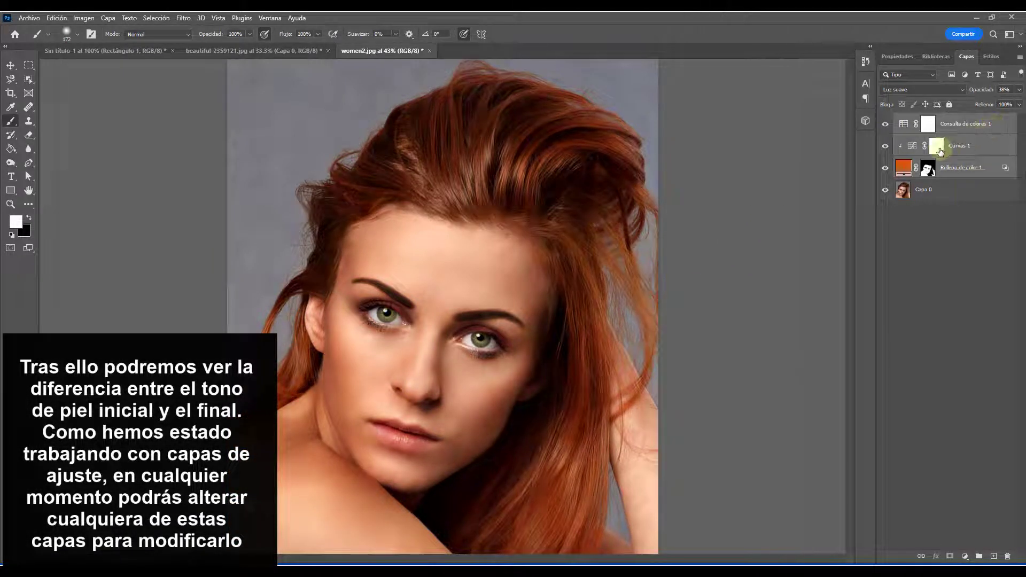
{"action": "key", "text": "ctrl+g"}
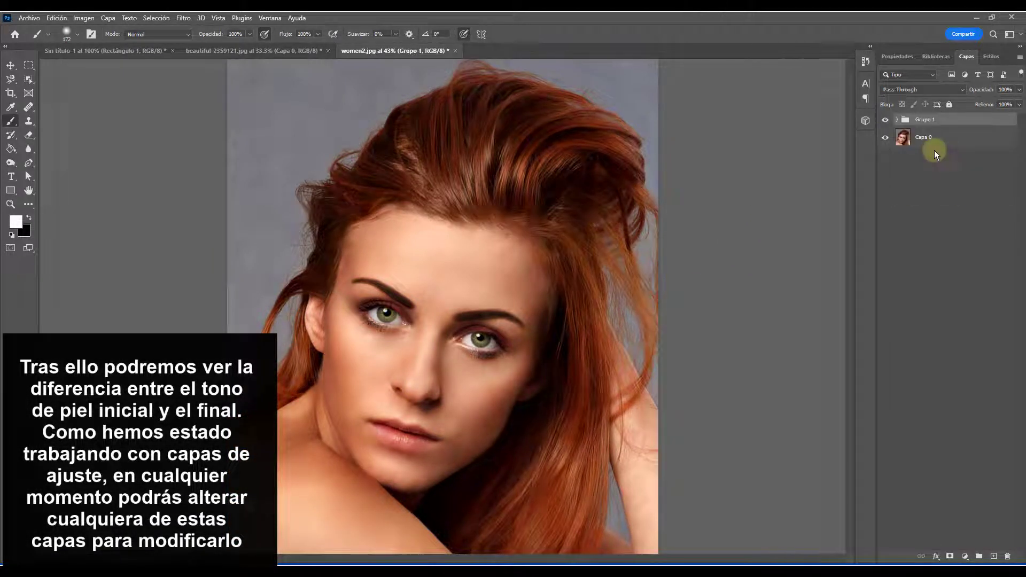
Step: Toggle the group's visibility repeatedly to compare the original and final skin tone
{"action": "left_click", "coordinate": [886, 121]}
{"action": "left_click", "coordinate": [885, 122]}
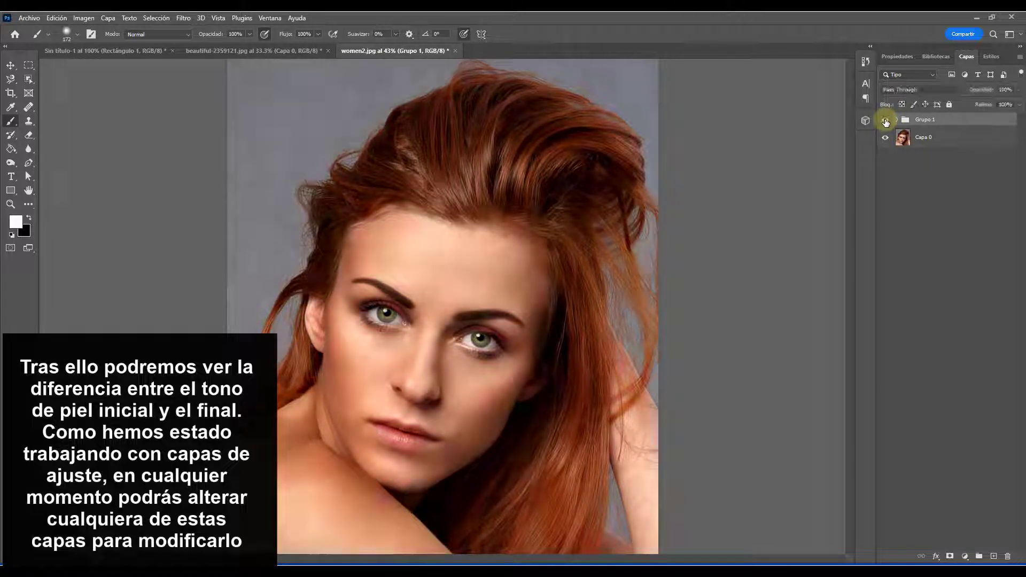
{"action": "left_click", "coordinate": [885, 121]}
{"action": "left_click", "coordinate": [884, 121]}
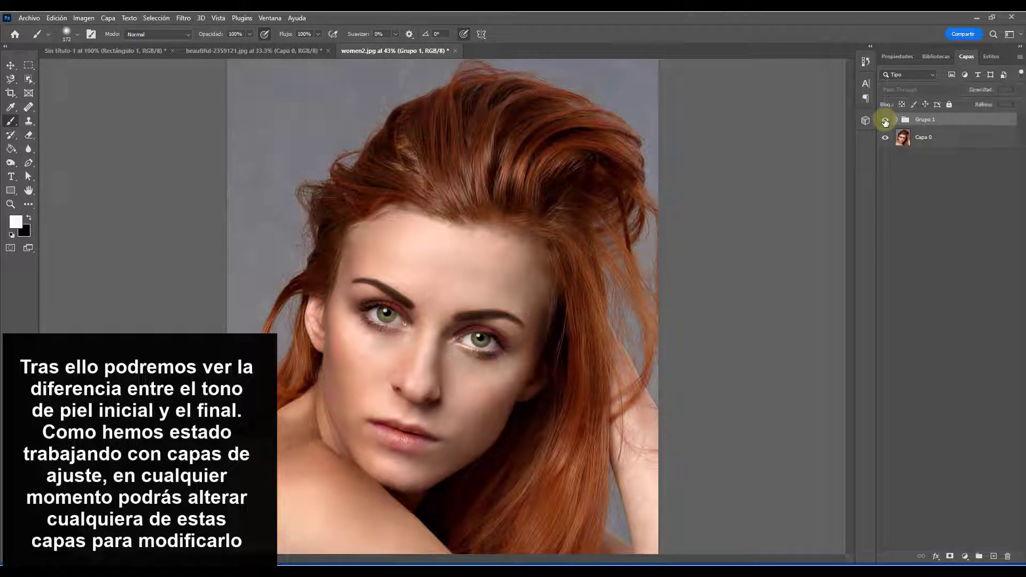
{"action": "left_click", "coordinate": [884, 122]}
{"action": "left_click", "coordinate": [885, 121]}
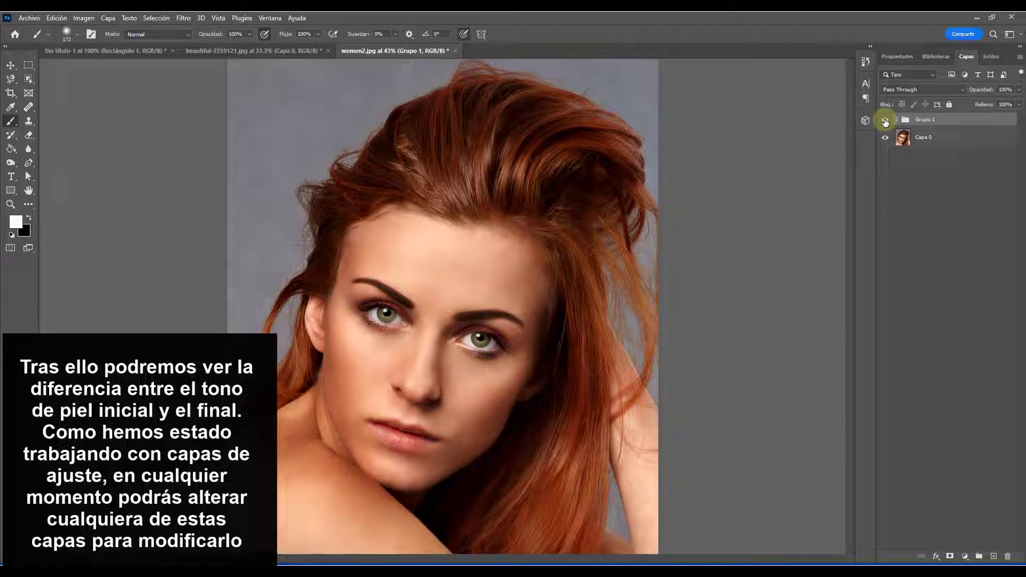
{"action": "left_click", "coordinate": [886, 122]}
{"action": "left_click", "coordinate": [885, 121]}
{"action": "left_click", "coordinate": [885, 121]}
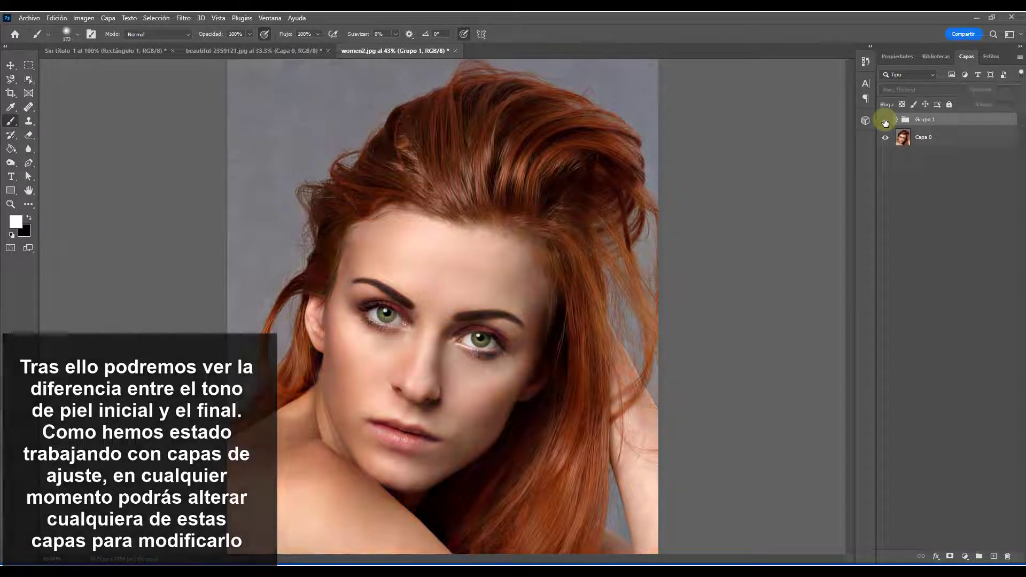
{"action": "left_click", "coordinate": [885, 121]}
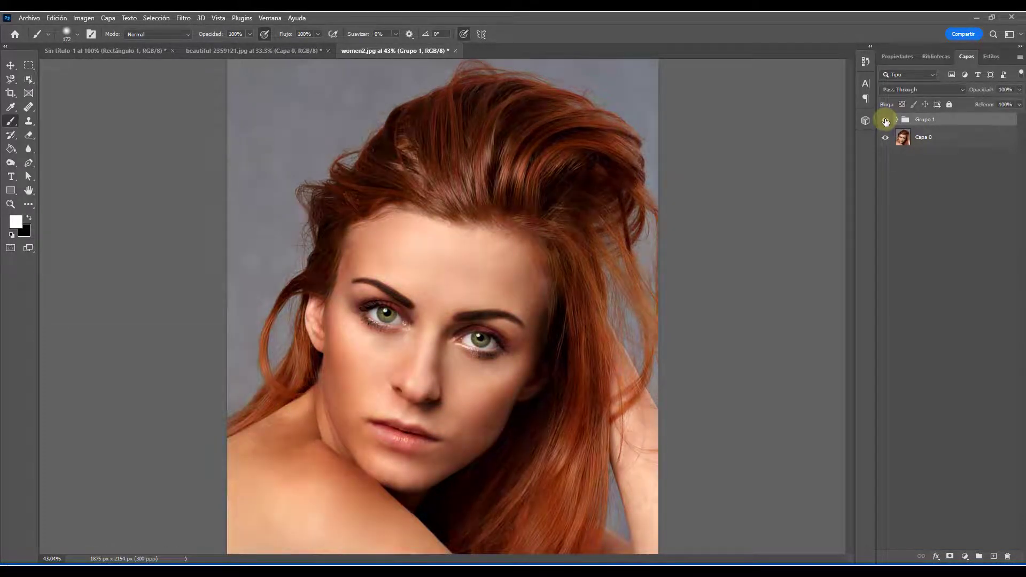
Step: Change the solid color fill inside the group to a dark brown, collapse the group and toggle its visibility to compare
{"action": "left_click", "coordinate": [896, 120]}
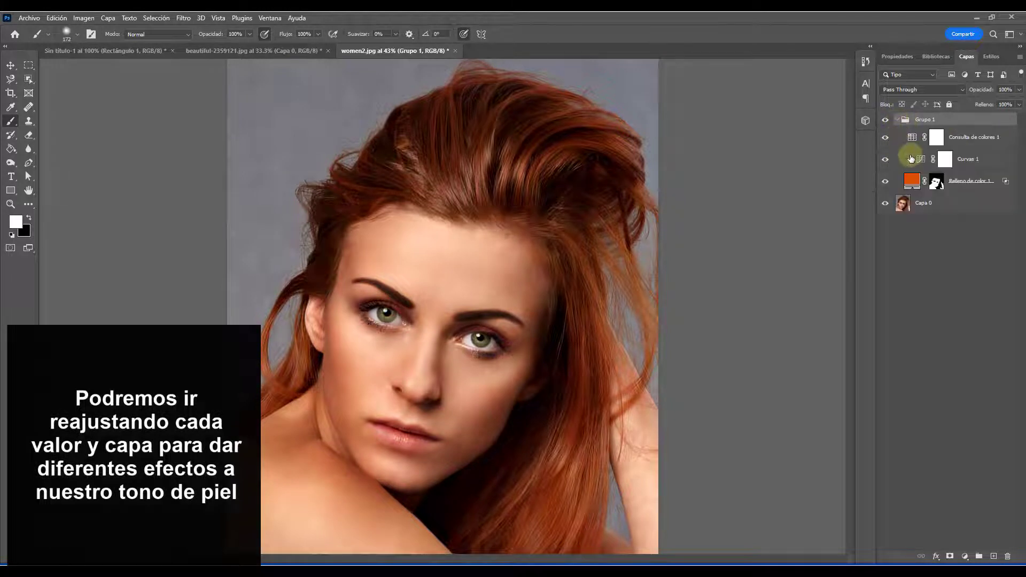
{"action": "double_click", "coordinate": [911, 181]}
{"action": "left_click_drag", "start_coordinate": [700, 276], "coordinate": [744, 282]}
{"action": "left_click", "coordinate": [853, 192]}
{"action": "key", "text": "b"}
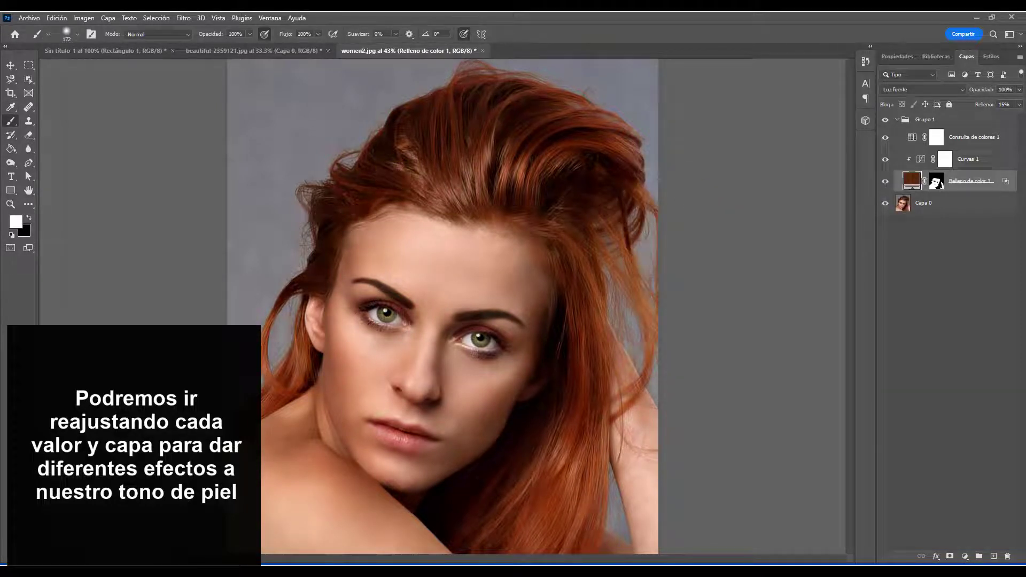
{"action": "left_click", "coordinate": [898, 119]}
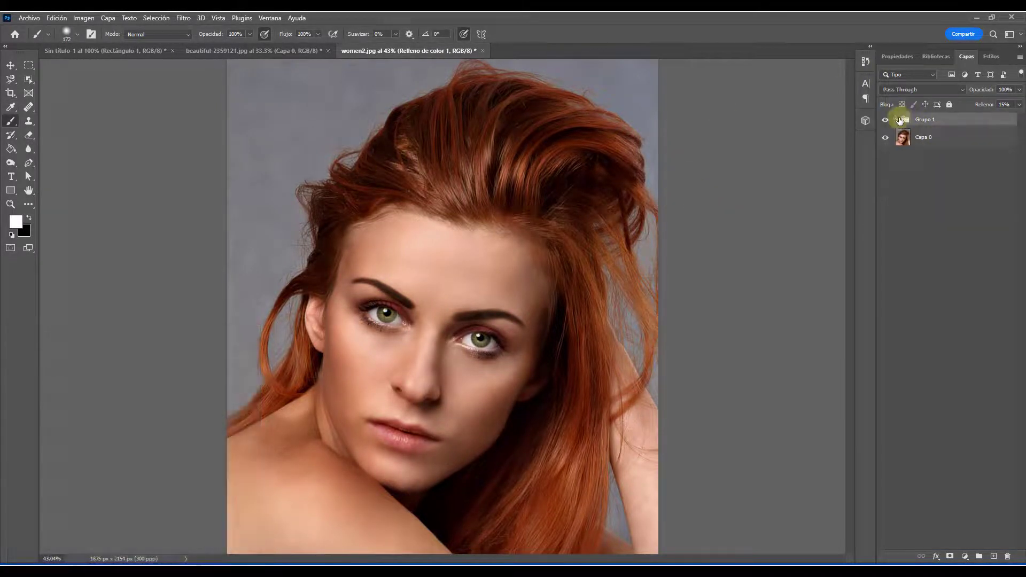
{"action": "left_click", "coordinate": [885, 120]}
{"action": "left_click", "coordinate": [886, 120]}
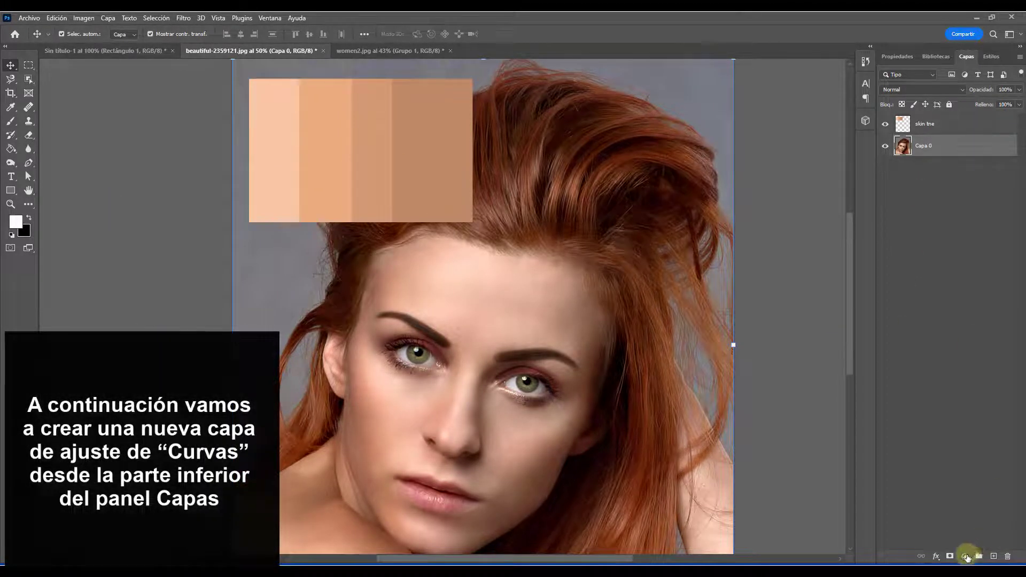
Step: Add a Curves adjustment layer above Capa 0 in beautiful-2359121.jpg
{"action": "left_click", "coordinate": [966, 557]}
{"action": "left_click", "coordinate": [960, 419]}
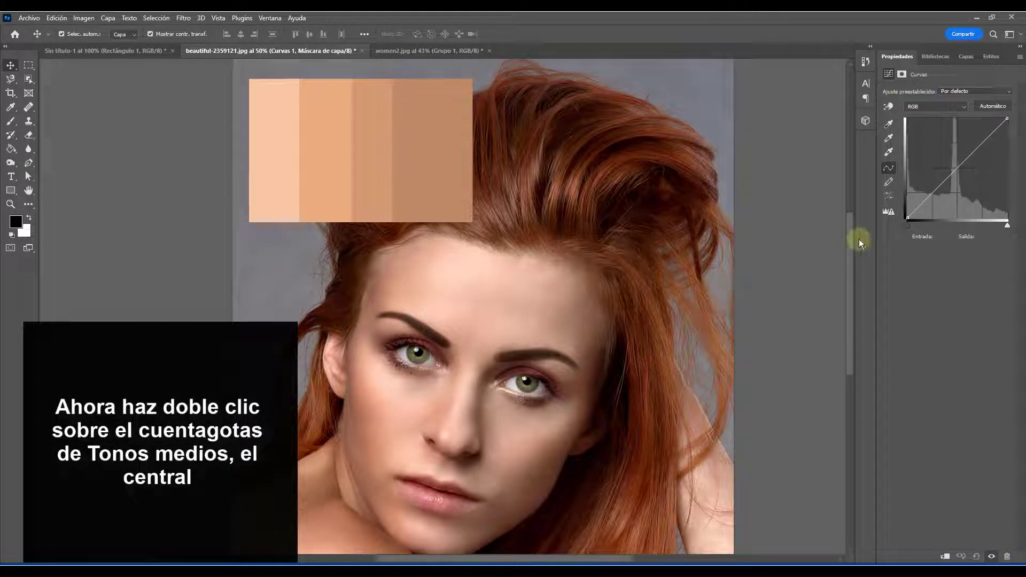
{"action": "double_click", "coordinate": [889, 139]}
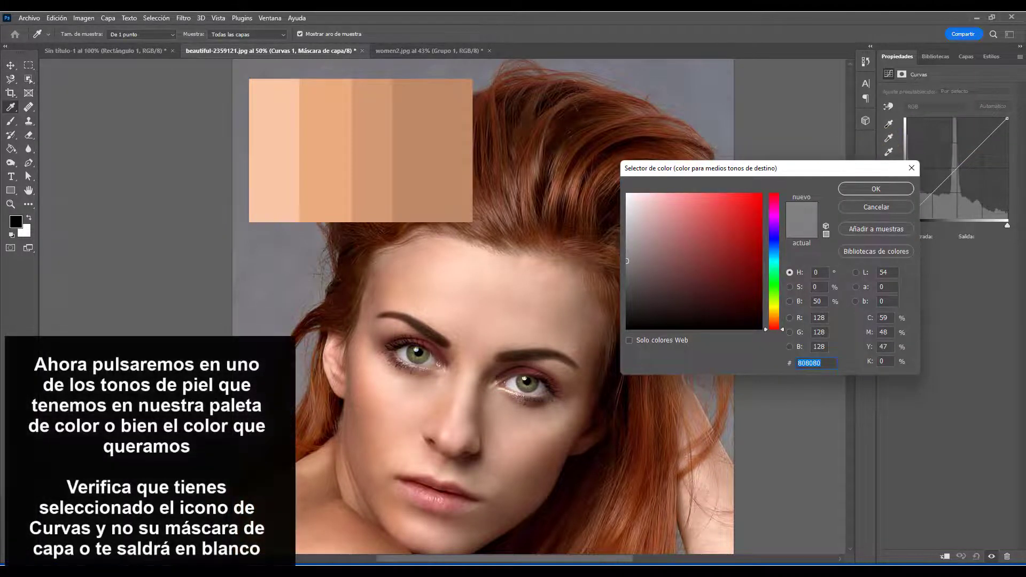
{"action": "left_click", "coordinate": [332, 165]}
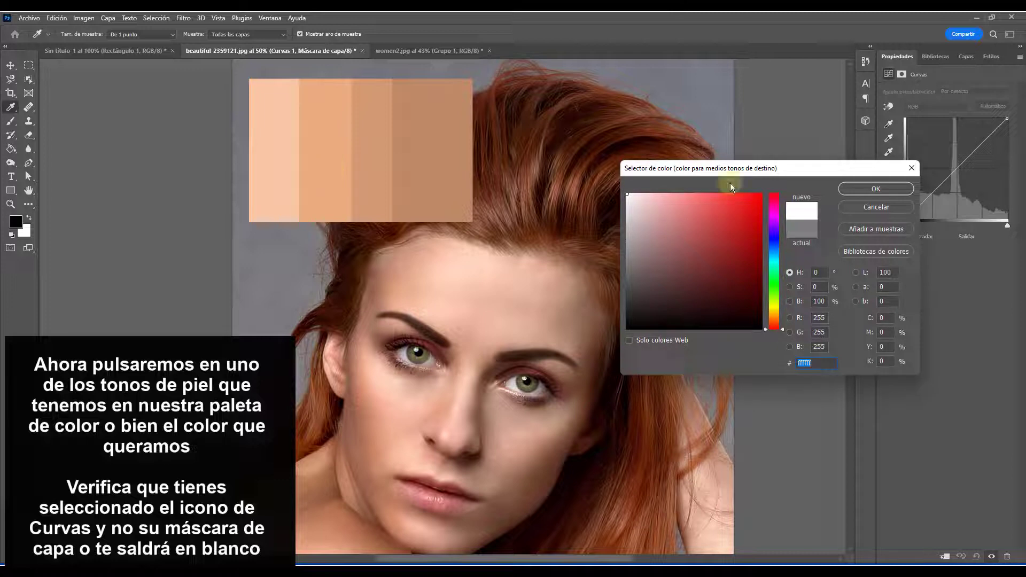
{"action": "left_click", "coordinate": [854, 210]}
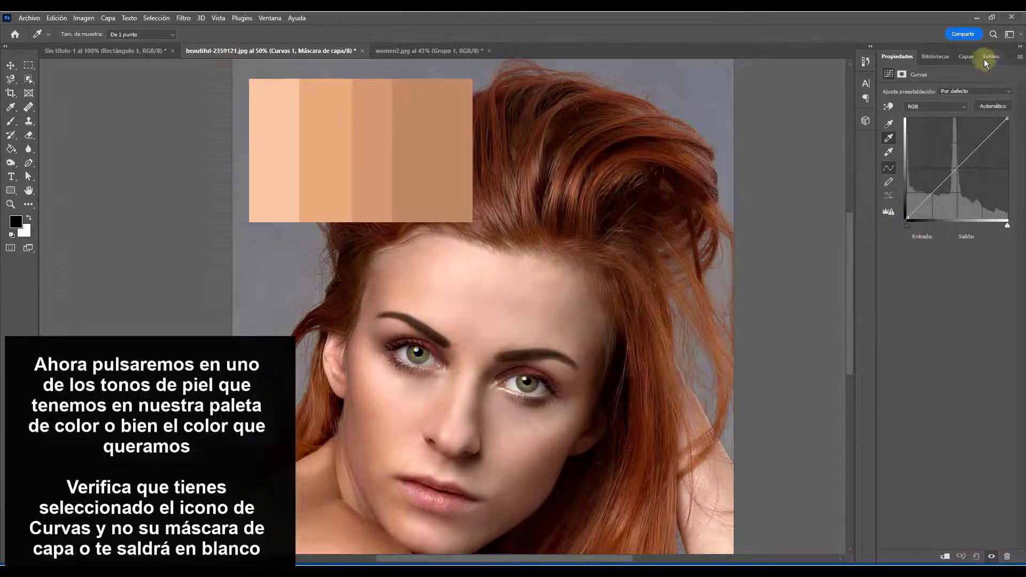
Step: Select the Curves layer's adjustment instead of its mask in beautiful-2359121.jpg
{"action": "left_click", "coordinate": [966, 56]}
{"action": "left_click", "coordinate": [904, 149]}
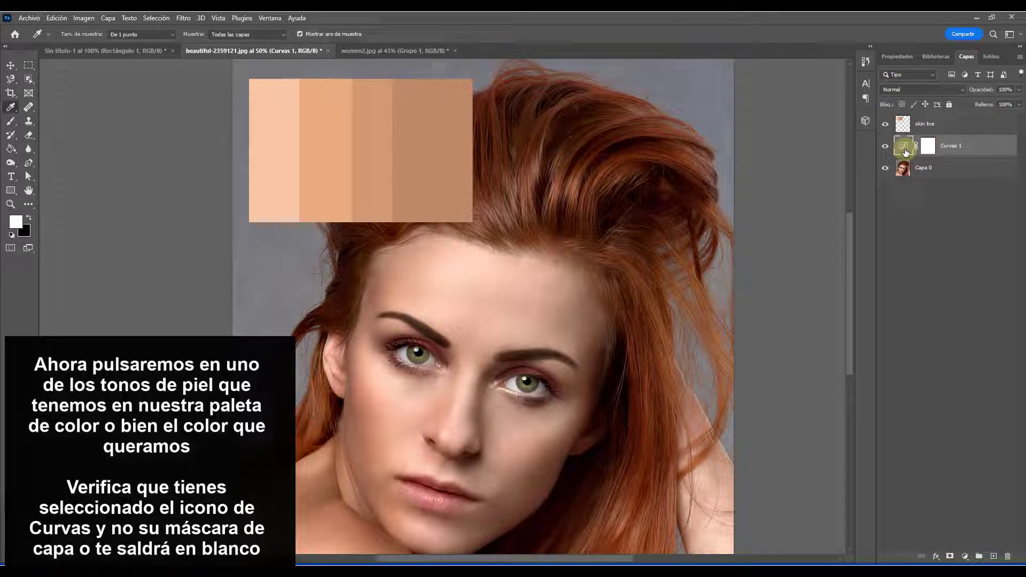
Step: Set the Curves midtone target color to the second palette tone, ebab7f, without saving it as a default color
{"action": "double_click", "coordinate": [904, 149]}
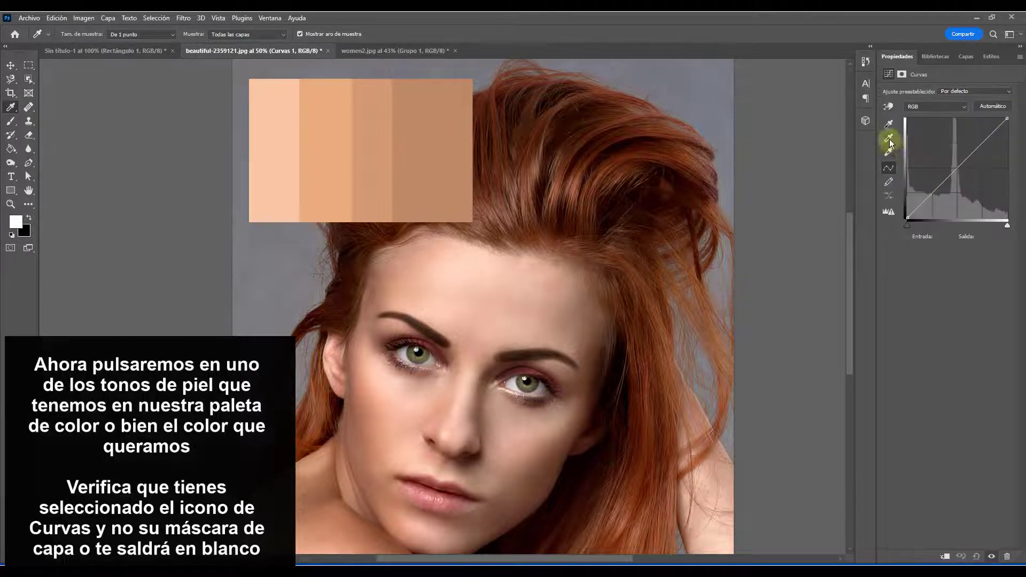
{"action": "double_click", "coordinate": [889, 140]}
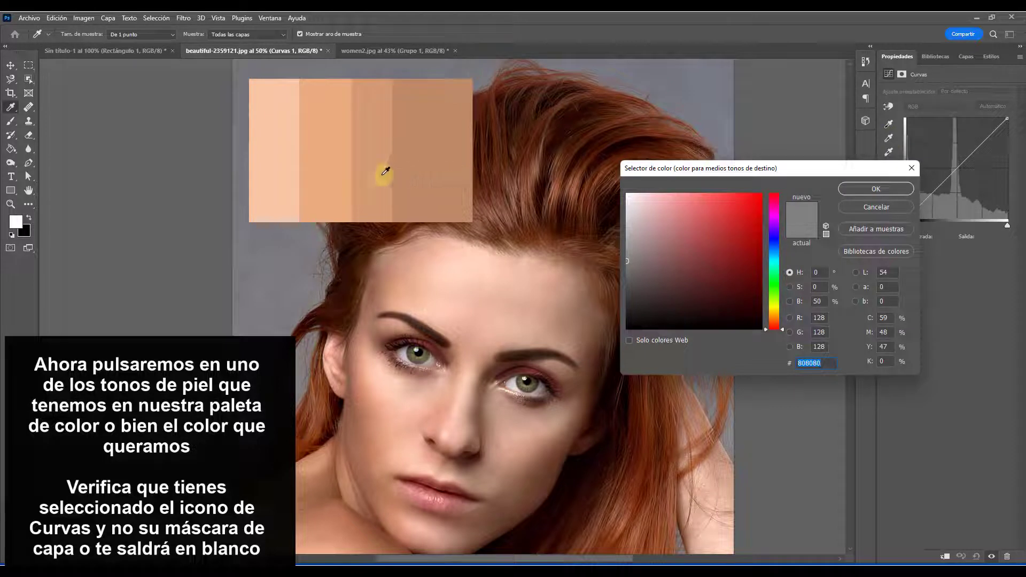
{"action": "left_click", "coordinate": [329, 168]}
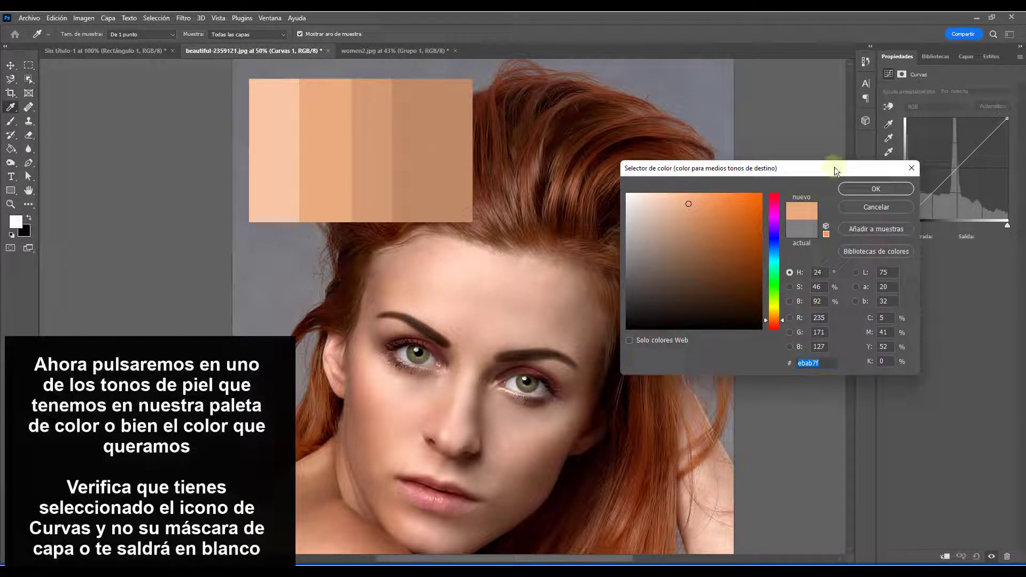
{"action": "left_click", "coordinate": [882, 187]}
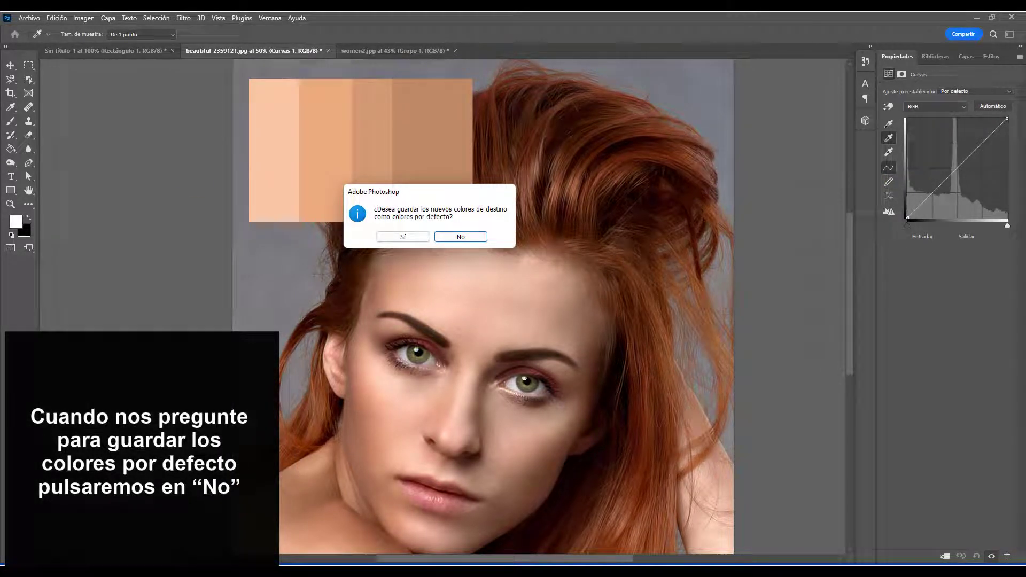
{"action": "left_click", "coordinate": [454, 237]}
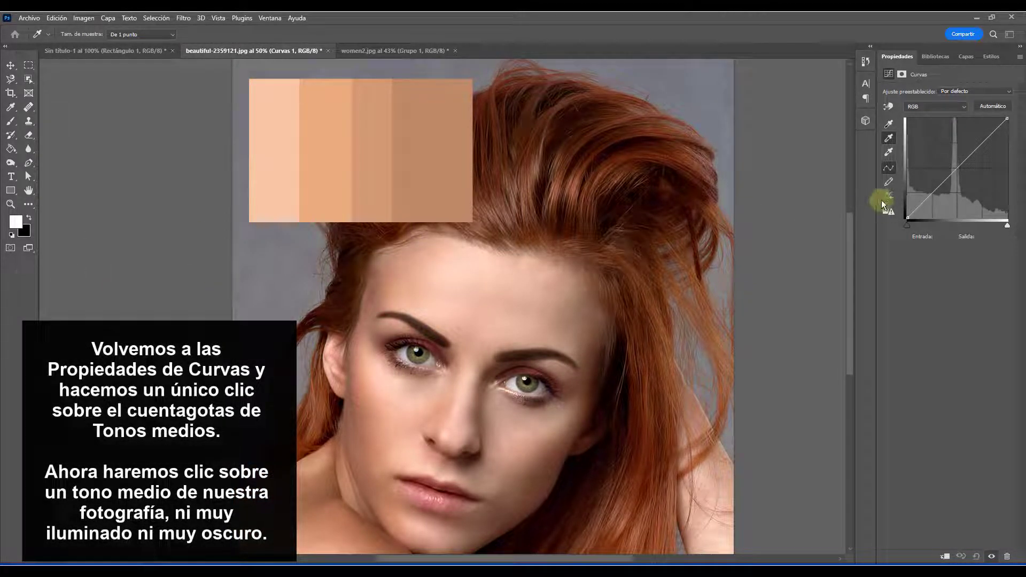
Step: Apply the Curves midtone eyedropper to a mid-toned area of the woman's cheek
{"action": "left_click", "coordinate": [889, 141]}
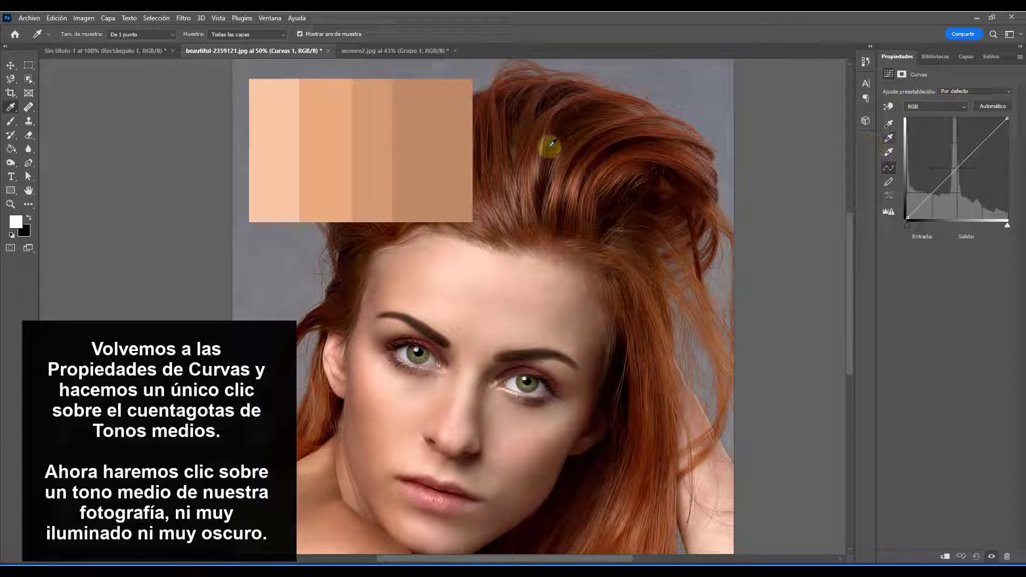
{"action": "left_click", "coordinate": [398, 407]}
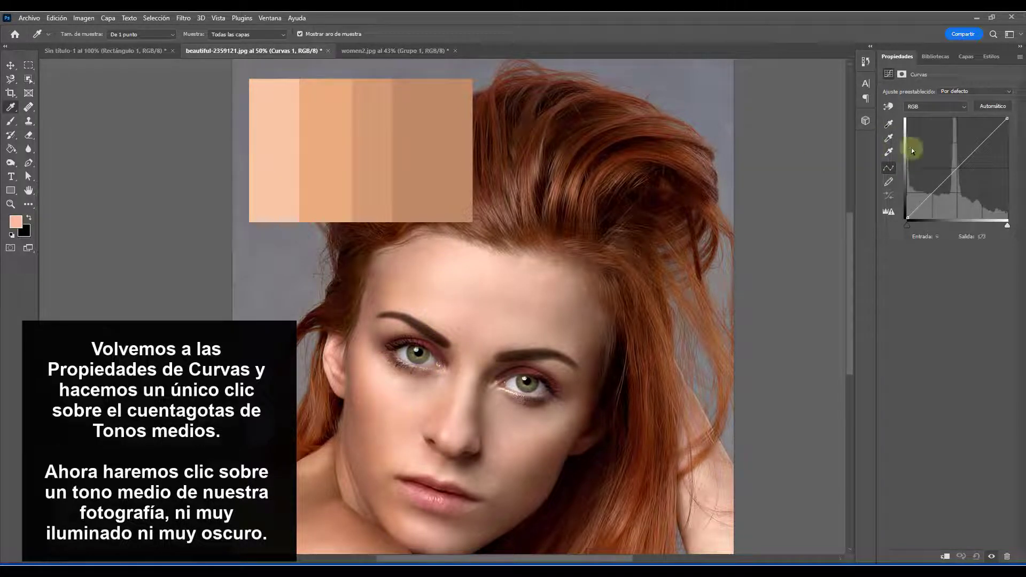
{"action": "left_click", "coordinate": [888, 138]}
{"action": "left_click", "coordinate": [532, 437]}
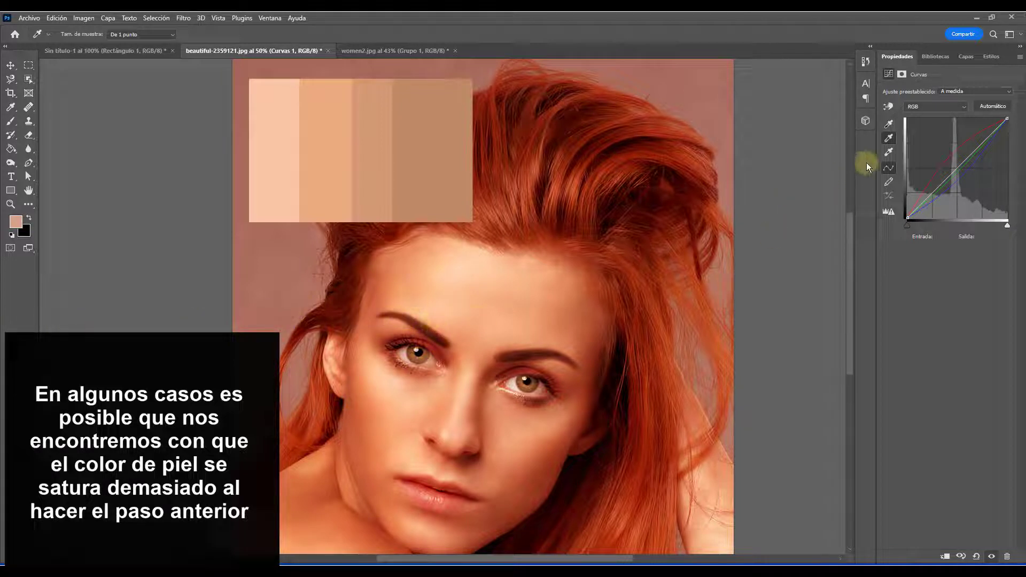
Step: Change the Curves midtone target to a cheek-sampled color with saturation lowered to 38%, without saving defaults, and reapply it to a cheek midtone
{"action": "double_click", "coordinate": [889, 139]}
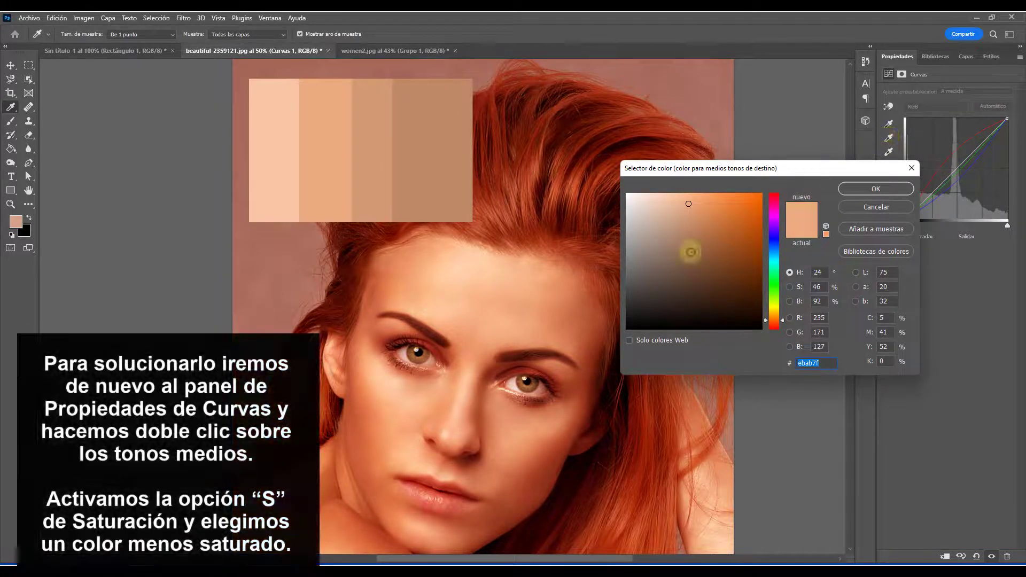
{"action": "left_click", "coordinate": [548, 445]}
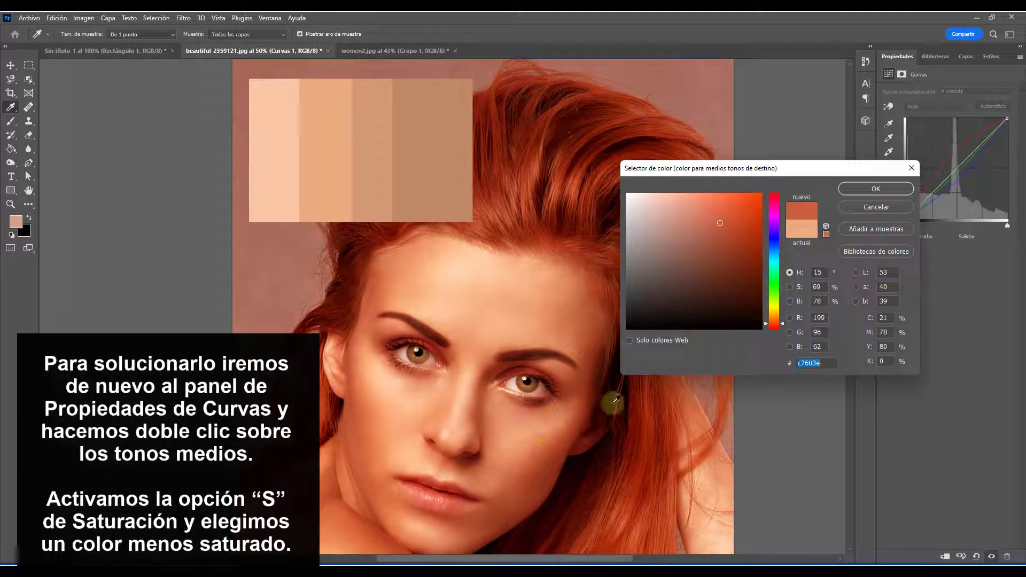
{"action": "left_click", "coordinate": [790, 287]}
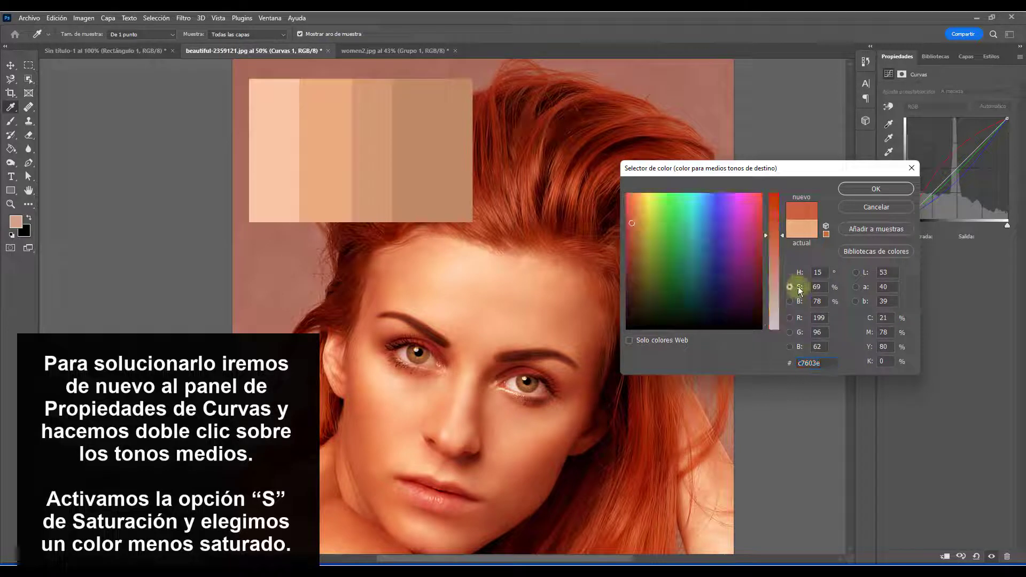
{"action": "left_click_drag", "start_coordinate": [774, 266], "coordinate": [775, 277]}
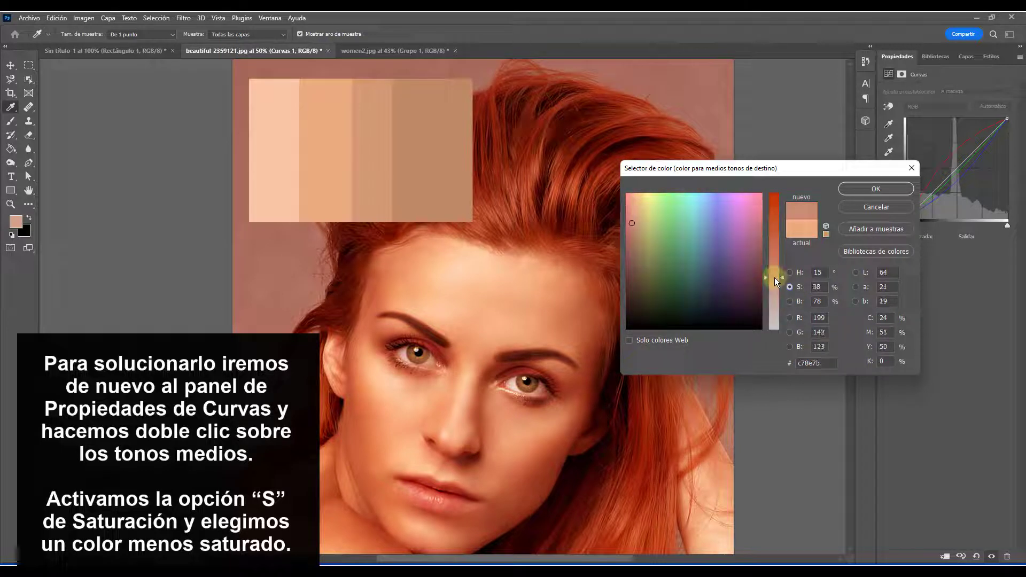
{"action": "left_click", "coordinate": [850, 189]}
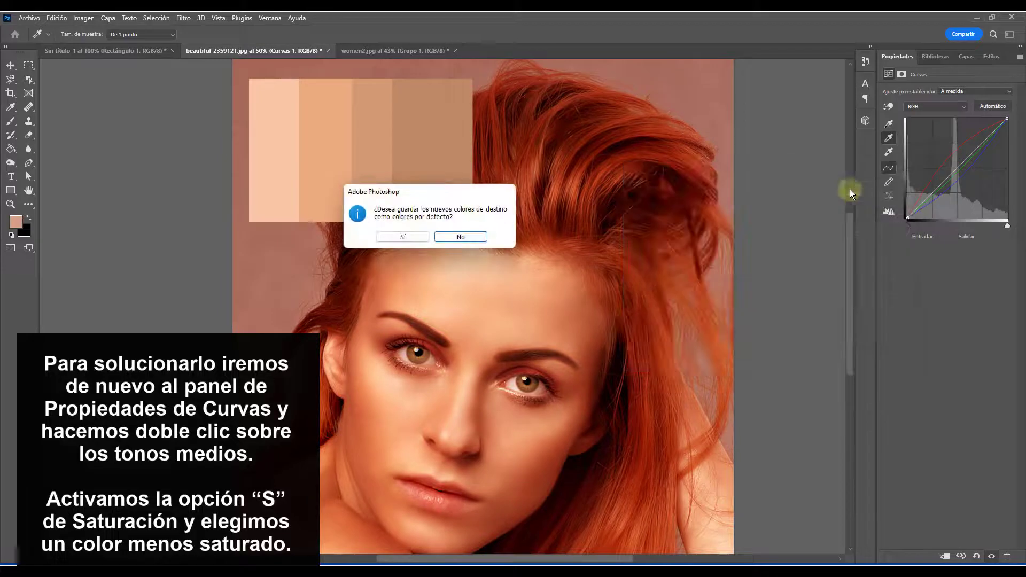
{"action": "left_click", "coordinate": [473, 238]}
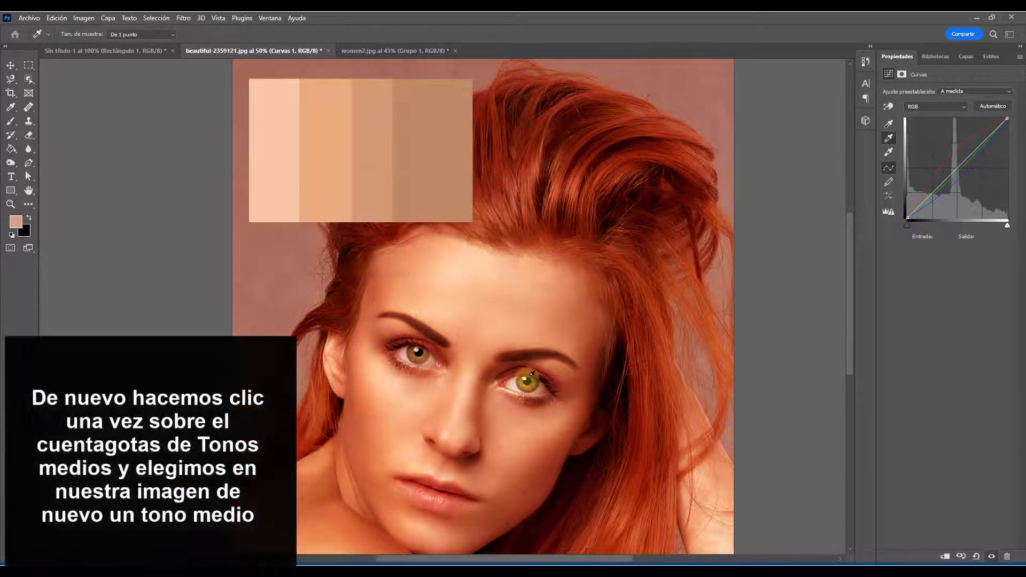
{"action": "left_click", "coordinate": [533, 451]}
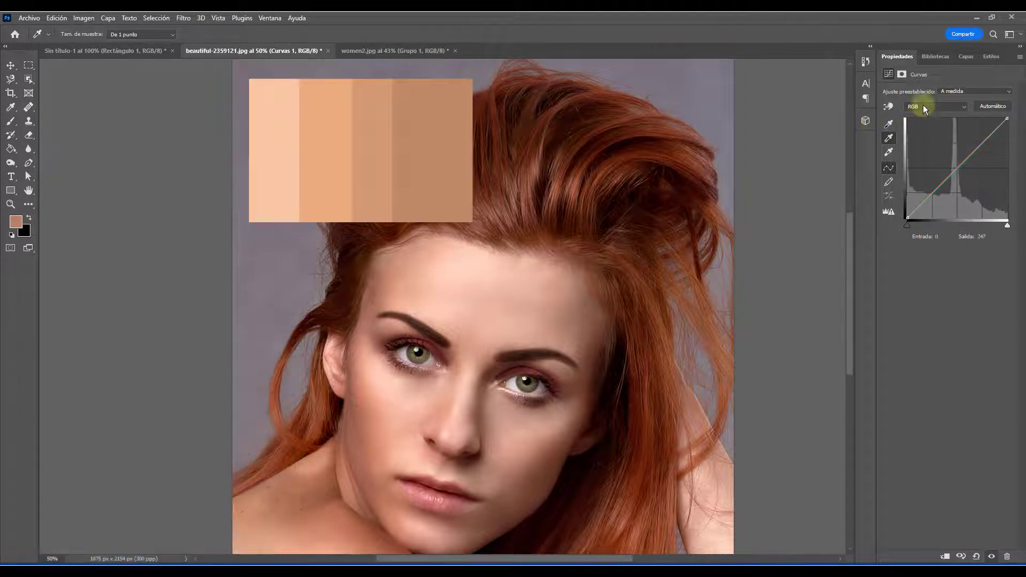
Step: Toggle the Curvas 1 layer's visibility to compare the skin tone, and hide the skin tne palette layer
{"action": "left_click", "coordinate": [964, 56]}
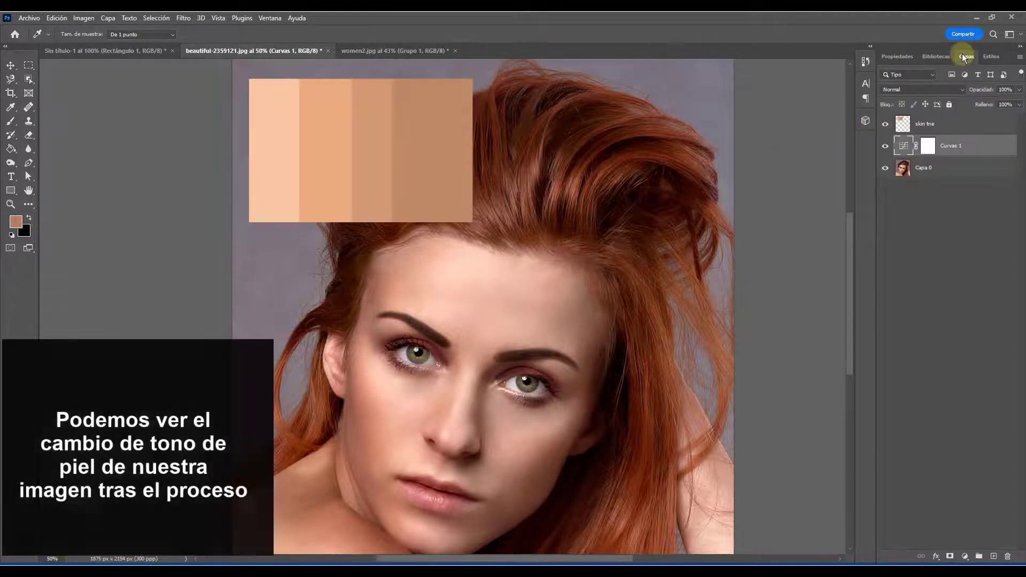
{"action": "left_click", "coordinate": [885, 146]}
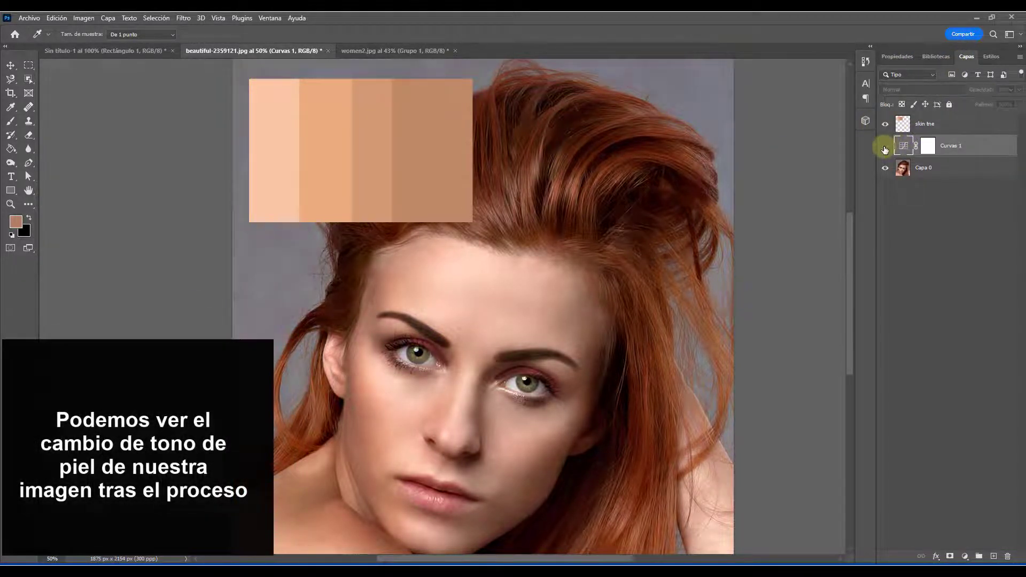
{"action": "left_click", "coordinate": [885, 146]}
{"action": "left_click", "coordinate": [885, 147]}
{"action": "left_click", "coordinate": [885, 147]}
{"action": "left_click", "coordinate": [886, 125]}
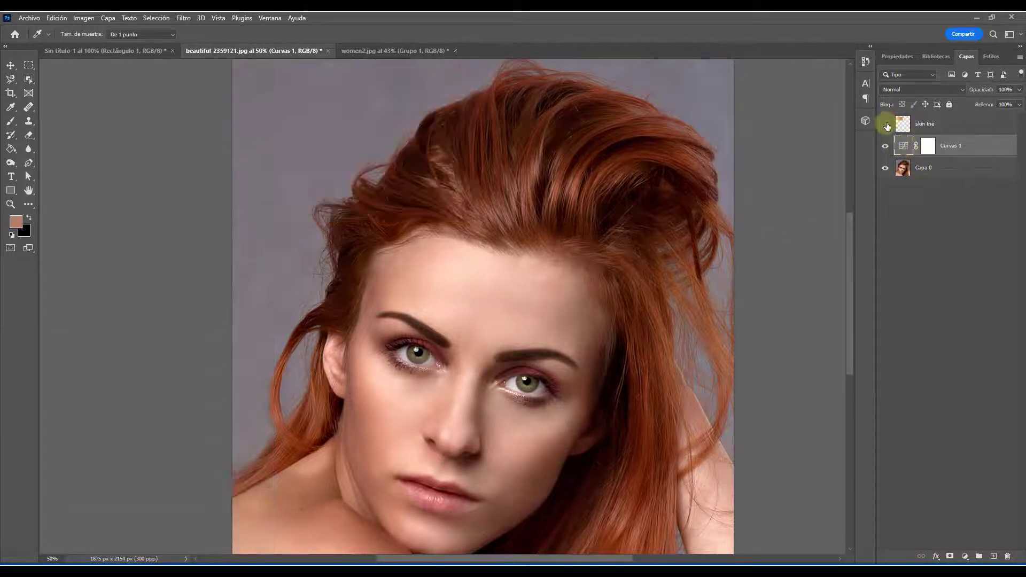
Step: Invert the Curvas 1 layer mask to black and paint the skin areas white with the Brush at 100% opacity and flow
{"action": "left_click", "coordinate": [928, 145]}
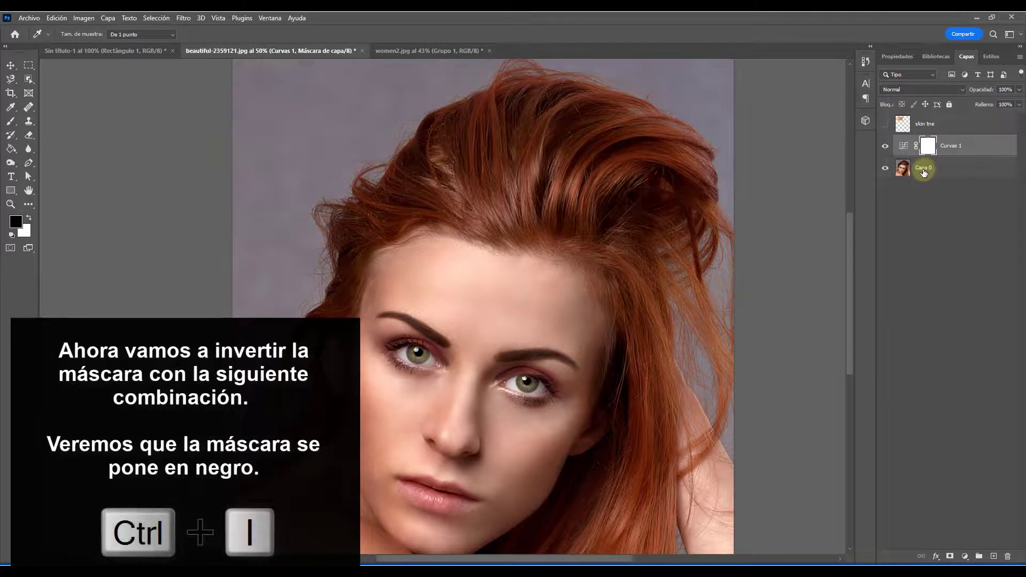
{"action": "key", "text": "ctrl+i"}
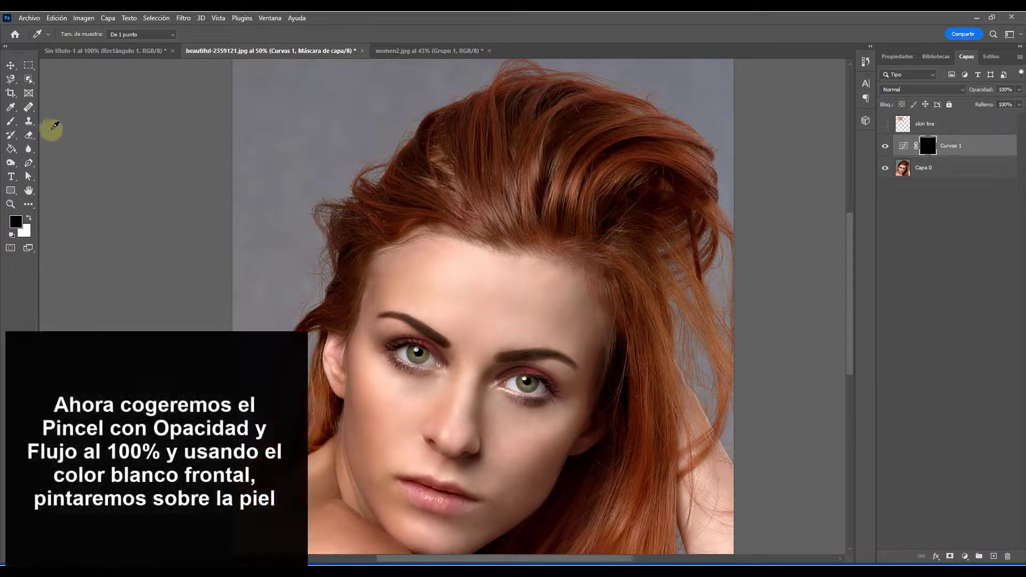
{"action": "left_click", "coordinate": [11, 120]}
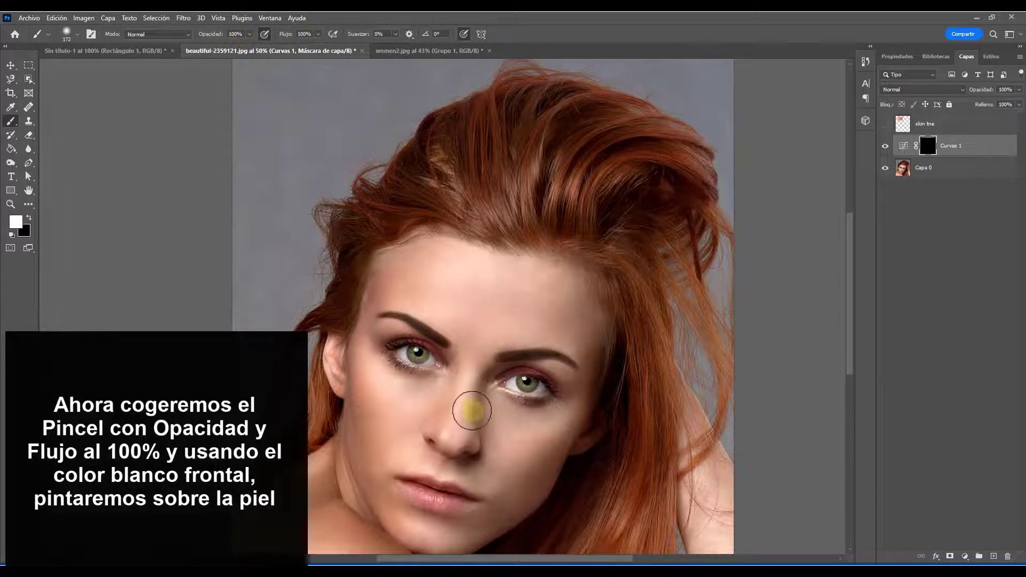
{"action": "mouse_move", "coordinate": [404, 314]}
{"action": "left_mouse_down"}
{"action": "mouse_move", "coordinate": [380, 383]}
{"action": "mouse_move", "coordinate": [342, 357]}
{"action": "mouse_move", "coordinate": [361, 491]}
{"action": "mouse_move", "coordinate": [337, 499]}
{"action": "mouse_move", "coordinate": [361, 467]}
{"action": "mouse_move", "coordinate": [382, 465]}
{"action": "mouse_move", "coordinate": [361, 520]}
{"action": "mouse_move", "coordinate": [486, 495]}
{"action": "mouse_move", "coordinate": [513, 451]}
{"action": "mouse_move", "coordinate": [474, 465]}
{"action": "mouse_move", "coordinate": [499, 464]}
{"action": "mouse_move", "coordinate": [463, 456]}
{"action": "mouse_move", "coordinate": [481, 389]}
{"action": "mouse_move", "coordinate": [450, 390]}
{"action": "mouse_move", "coordinate": [514, 434]}
{"action": "mouse_move", "coordinate": [449, 401]}
{"action": "mouse_move", "coordinate": [556, 412]}
{"action": "mouse_move", "coordinate": [484, 385]}
{"action": "mouse_move", "coordinate": [477, 410]}
{"action": "mouse_move", "coordinate": [561, 361]}
{"action": "mouse_move", "coordinate": [571, 315]}
{"action": "mouse_move", "coordinate": [553, 283]}
{"action": "mouse_move", "coordinate": [435, 238]}
{"action": "mouse_move", "coordinate": [405, 249]}
{"action": "mouse_move", "coordinate": [474, 234]}
{"action": "mouse_move", "coordinate": [587, 322]}
{"action": "mouse_move", "coordinate": [526, 327]}
{"action": "mouse_move", "coordinate": [449, 391]}
{"action": "mouse_move", "coordinate": [472, 435]}
{"action": "mouse_move", "coordinate": [350, 390]}
{"action": "mouse_move", "coordinate": [687, 522]}
{"action": "mouse_move", "coordinate": [664, 456]}
{"action": "mouse_move", "coordinate": [719, 474]}
{"action": "mouse_move", "coordinate": [698, 545]}
{"action": "mouse_move", "coordinate": [398, 554]}
{"action": "left_mouse_up"}
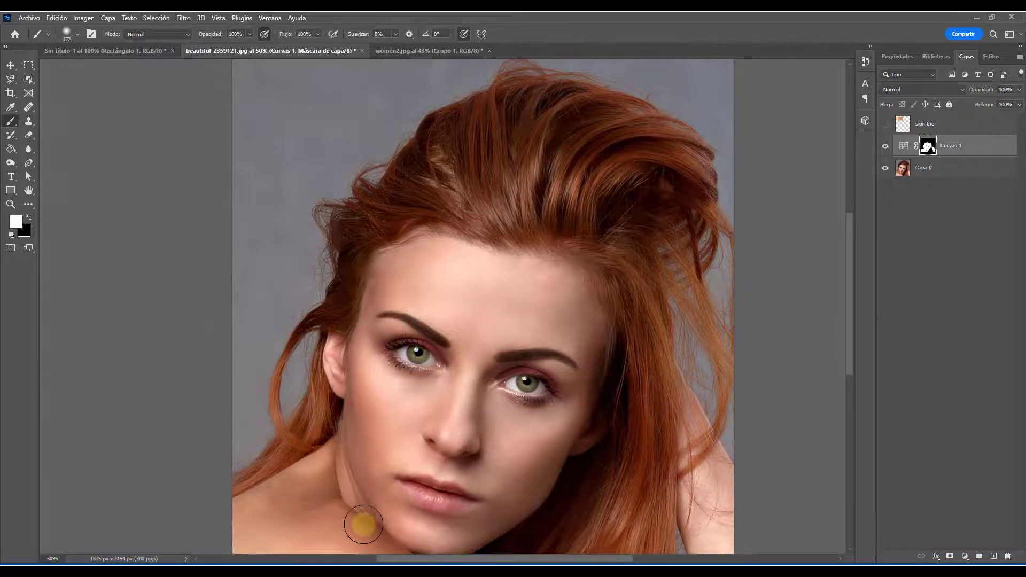
Step: Toggle the masked Curvas 1 layer's visibility to compare the original and changed skin tone
{"action": "left_click", "coordinate": [886, 147]}
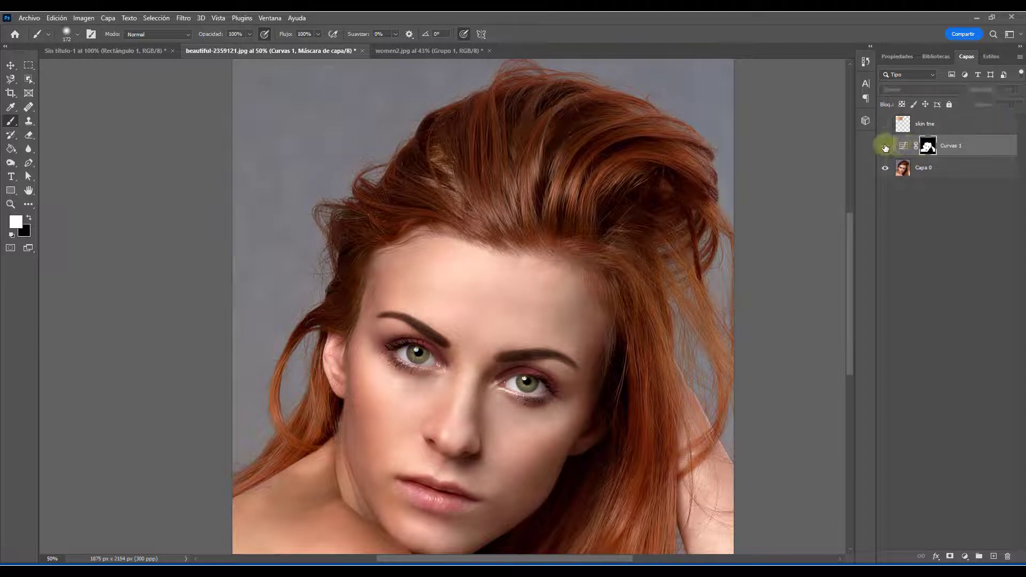
{"action": "left_click", "coordinate": [885, 148]}
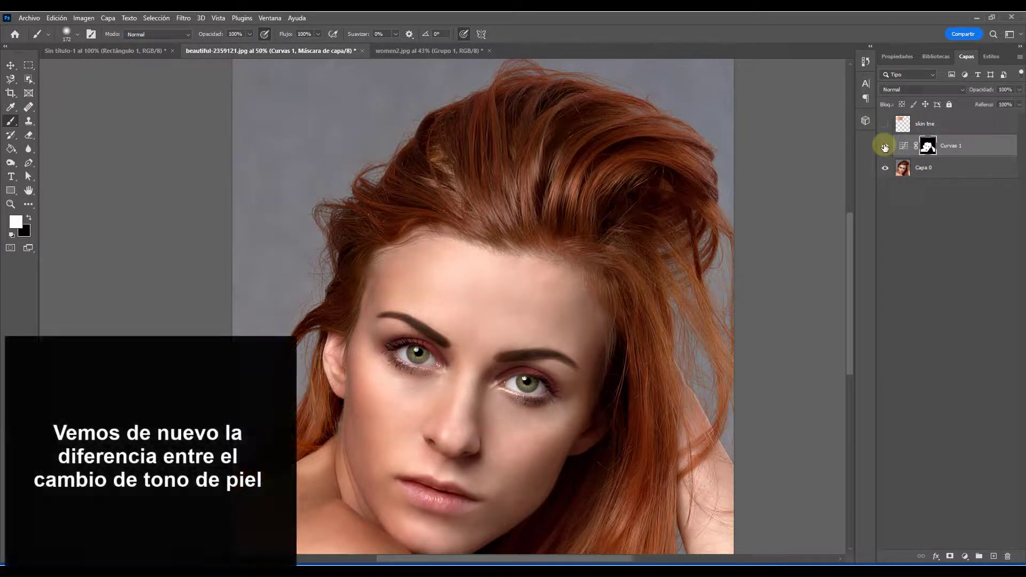
{"action": "left_click", "coordinate": [885, 147]}
{"action": "left_click", "coordinate": [884, 147]}
{"action": "scroll", "coordinate": [768, 342], "scroll_direction": "down", "scroll_amount": 3}
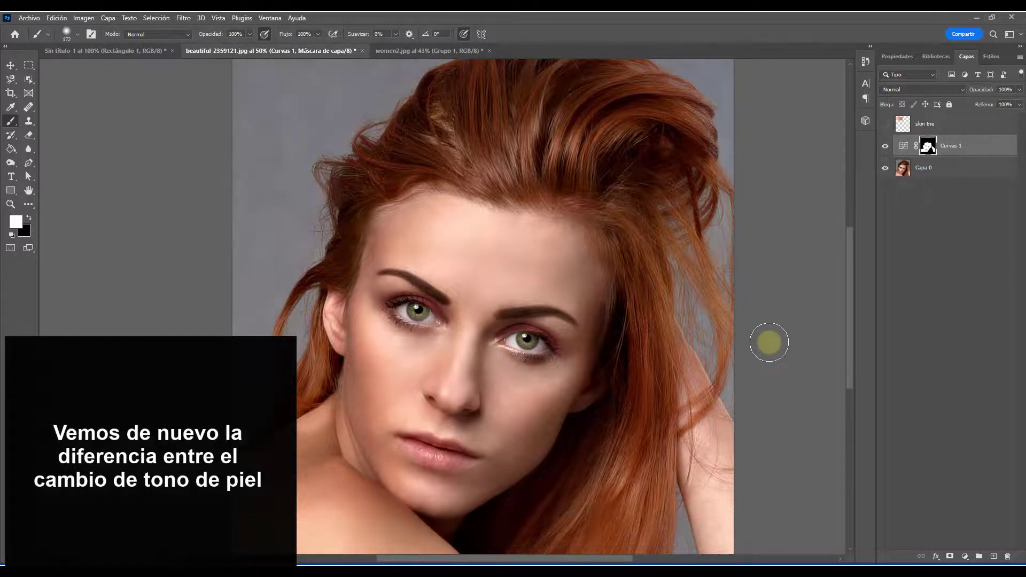
Step: Open the Curvas 1 adjustment settings for review and return to the layer list
{"action": "left_click", "coordinate": [903, 151]}
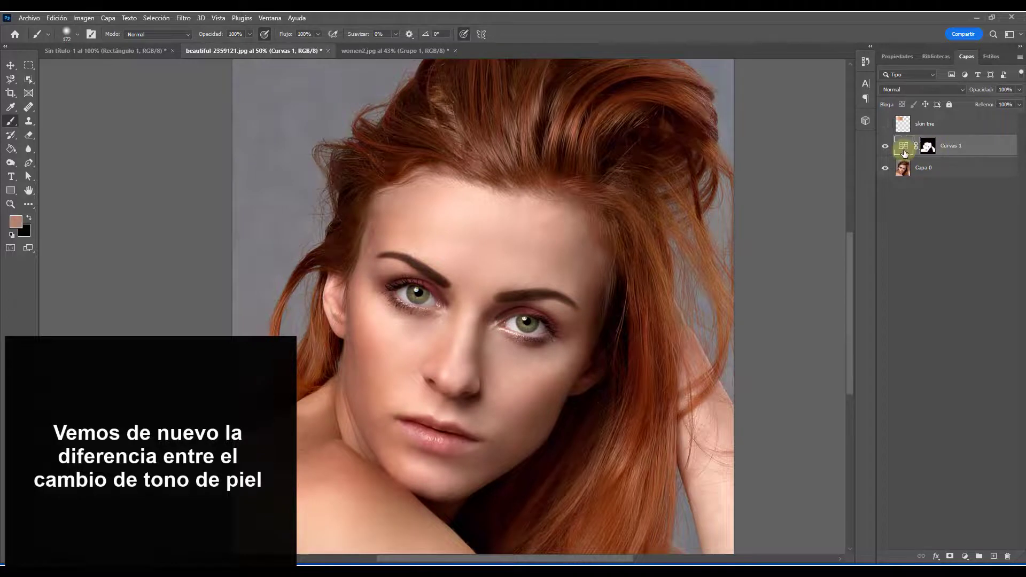
{"action": "left_click", "coordinate": [903, 150]}
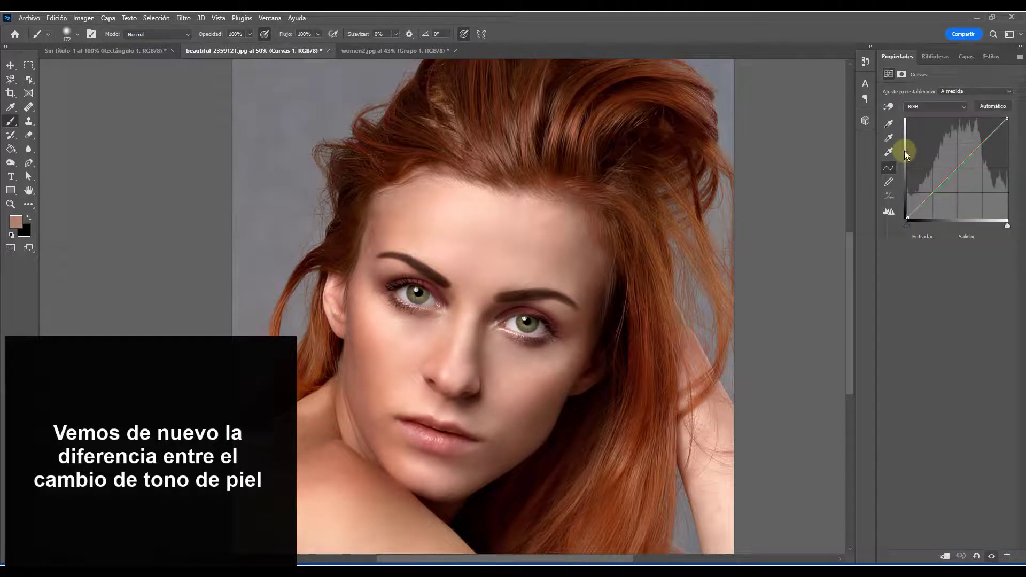
{"action": "left_click", "coordinate": [965, 55]}
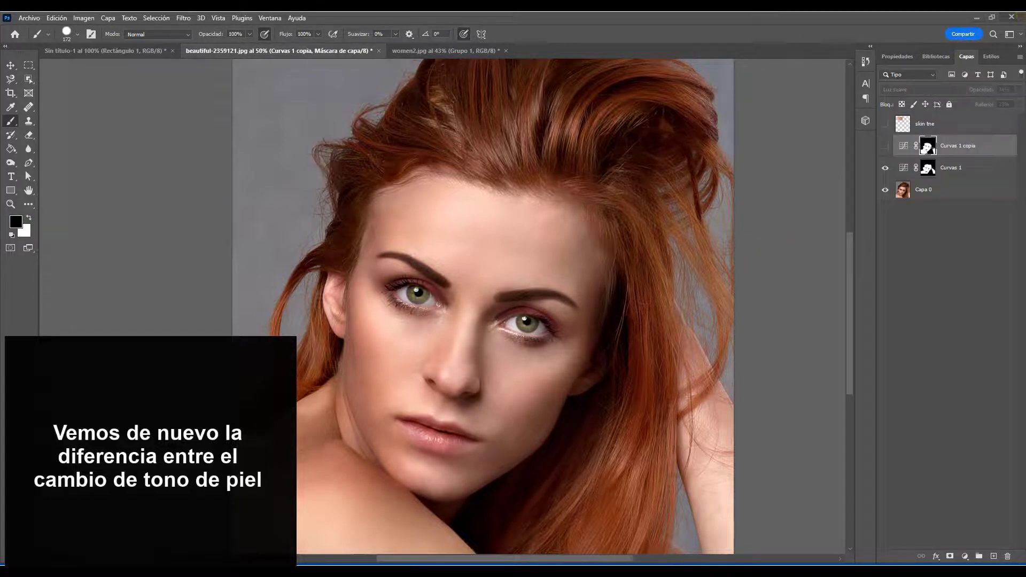
Step: Hide the Curvas 1 layer and show Curvas 1 copia instead, toggling its visibility to compare the skin tone
{"action": "left_click", "coordinate": [885, 168]}
{"action": "left_click", "coordinate": [885, 147]}
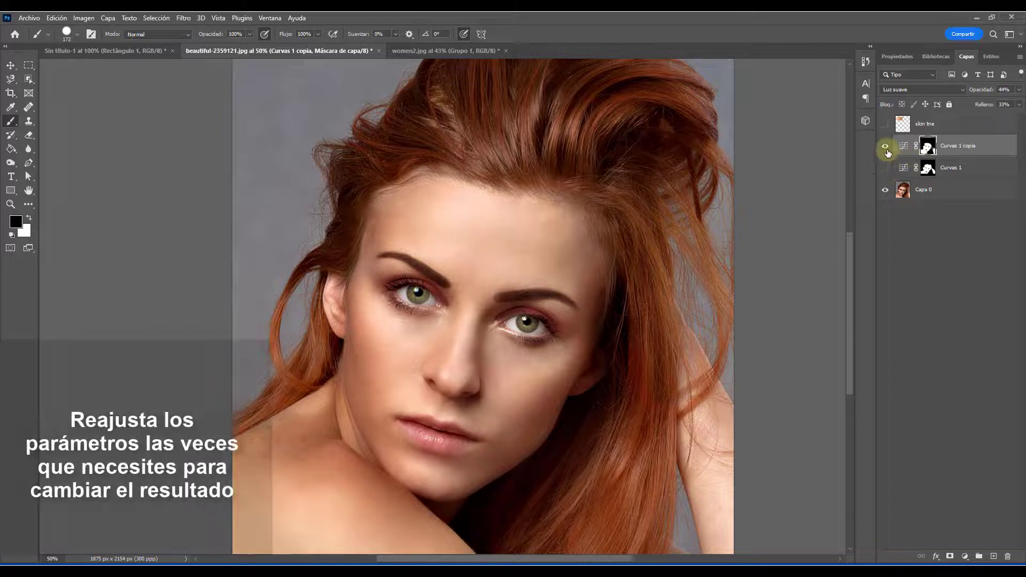
{"action": "left_click", "coordinate": [884, 147]}
{"action": "left_click", "coordinate": [885, 148]}
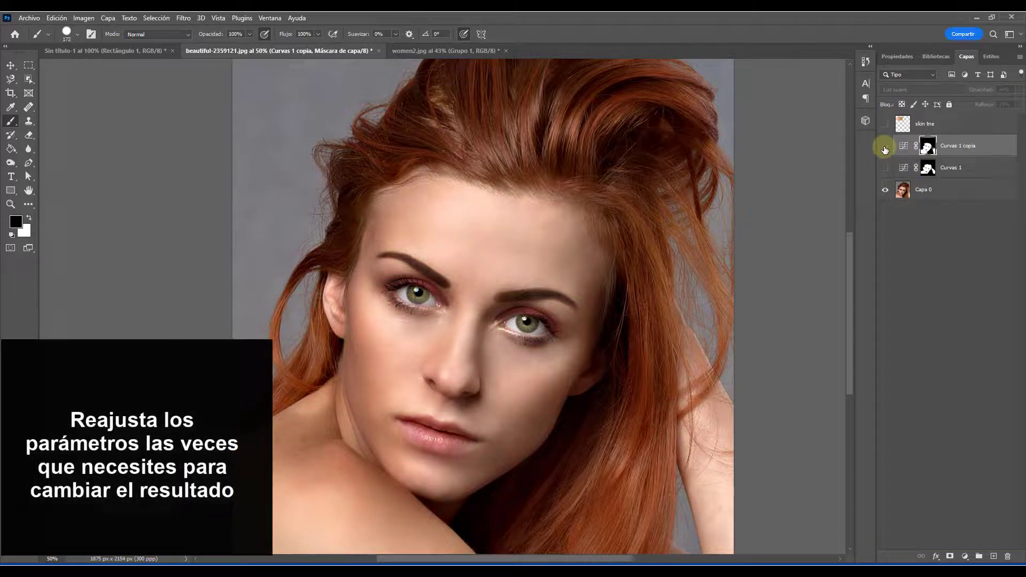
{"action": "left_click", "coordinate": [885, 167]}
{"action": "left_click", "coordinate": [885, 148]}
Step: Review the Curvas 1 copia layer's opacity and fill, and compare the portrait with that layer shown and hidden
{"action": "left_click_drag", "start_coordinate": [983, 106], "coordinate": [998, 103]}
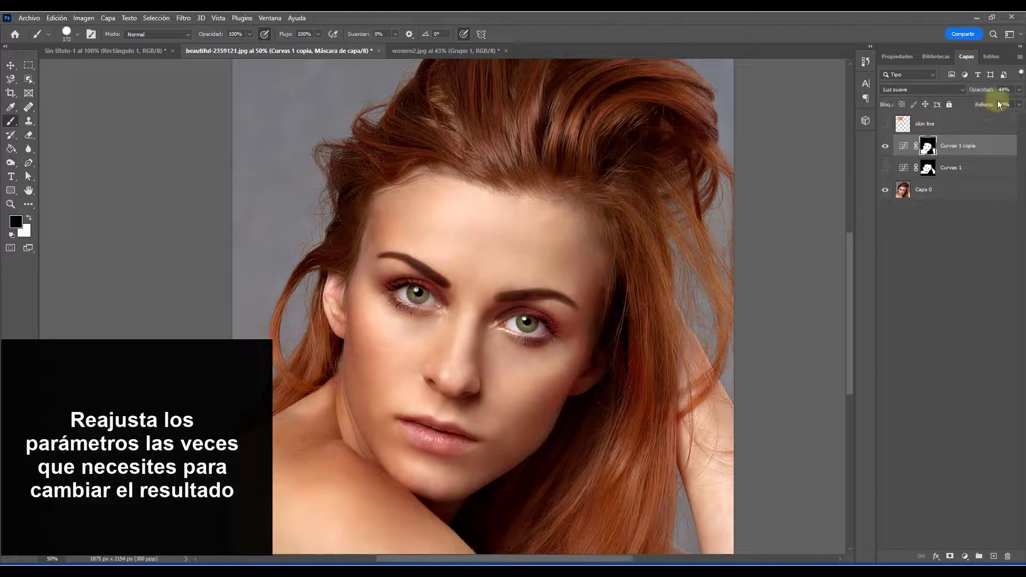
{"action": "left_click", "coordinate": [885, 147]}
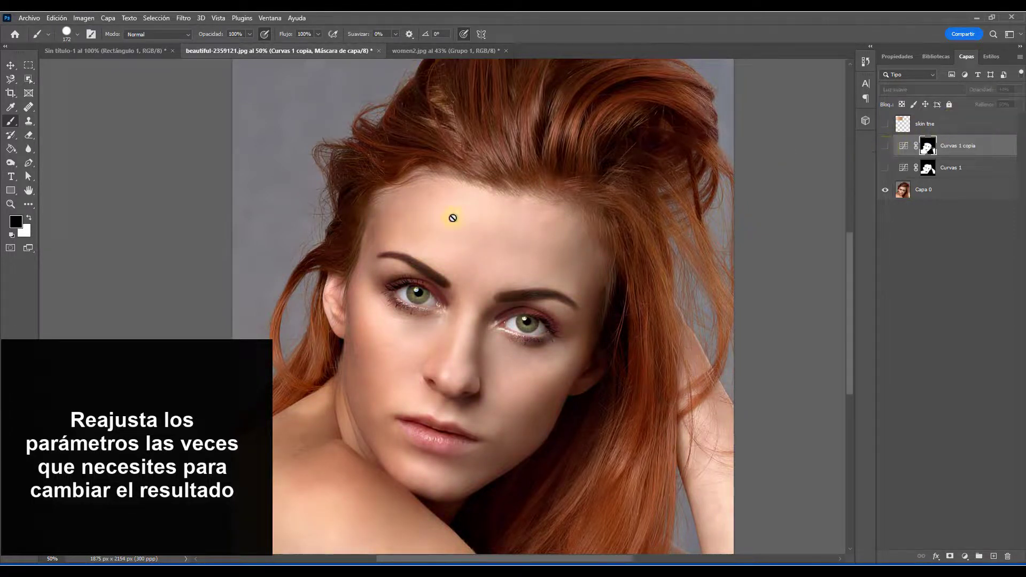
{"action": "left_click", "coordinate": [884, 147]}
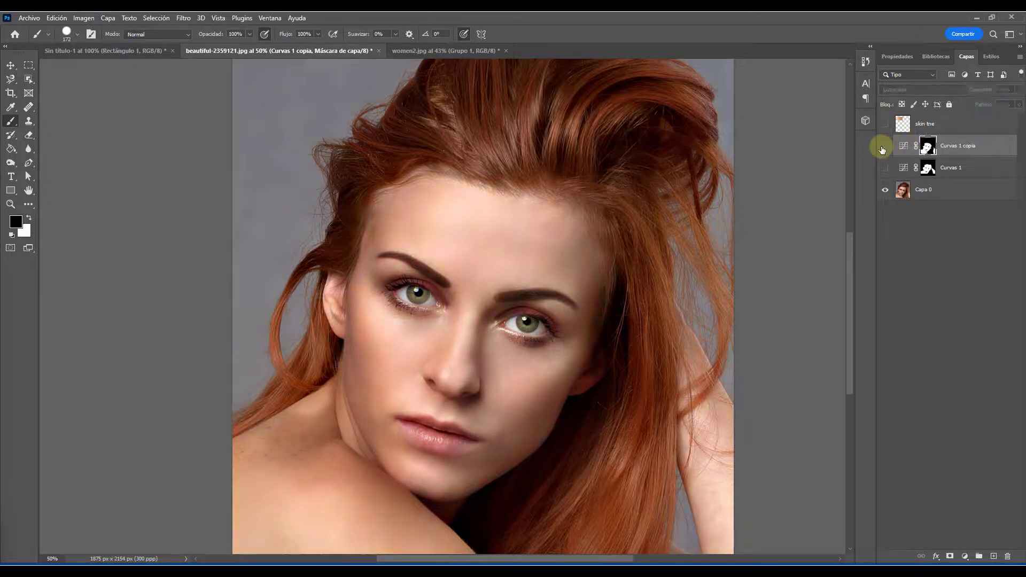
{"action": "left_click", "coordinate": [883, 147]}
{"action": "left_click", "coordinate": [883, 149]}
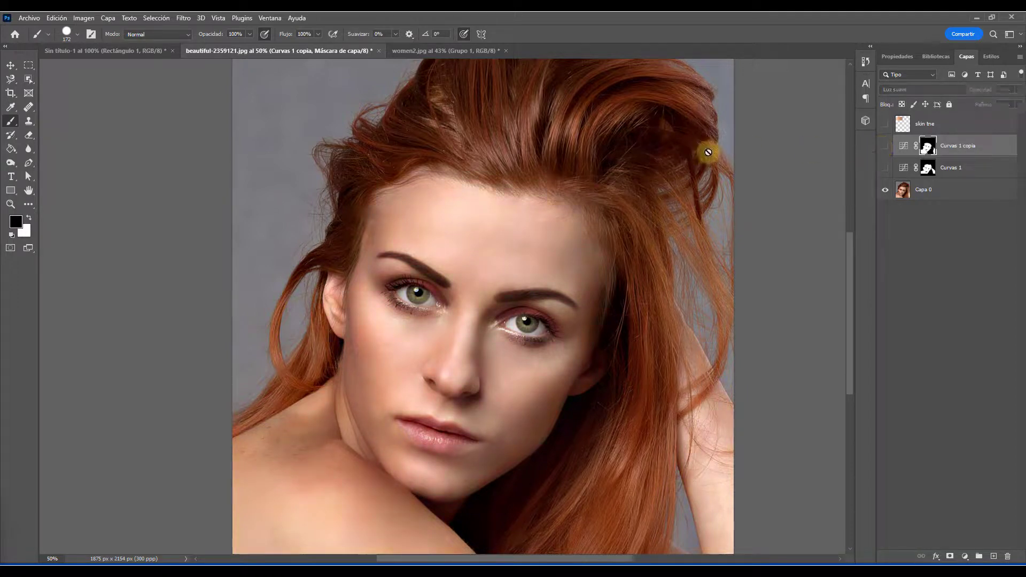